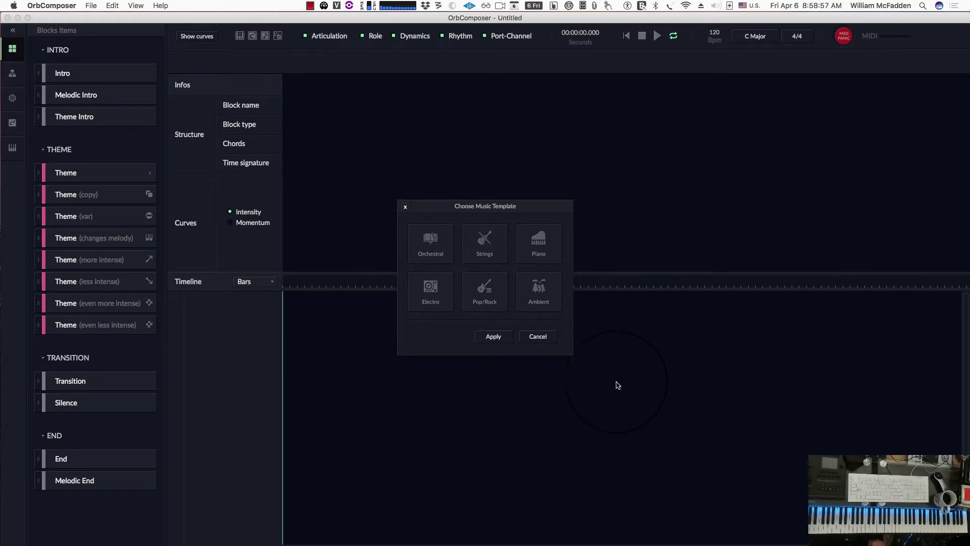
# Apply the Piano music template to the new project
pyautogui.click(537, 244)
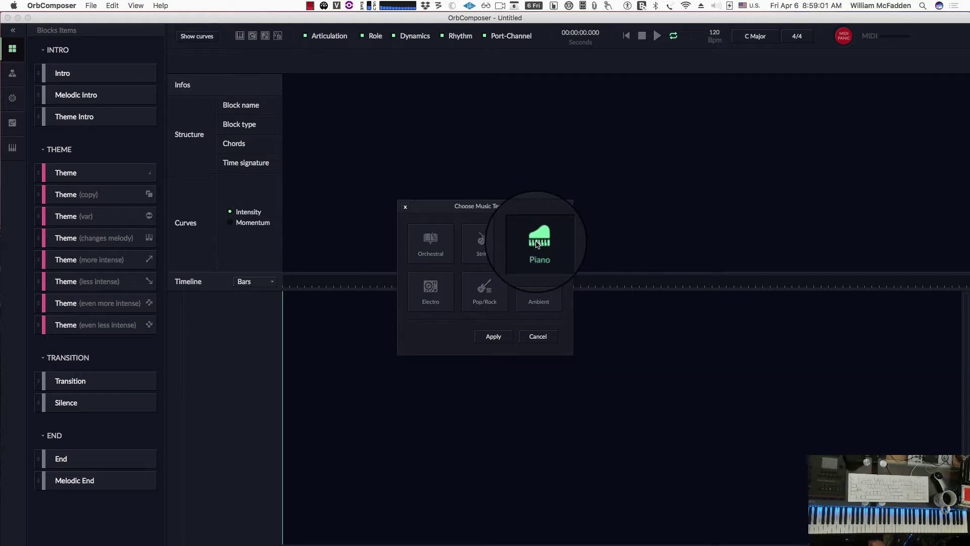
pyautogui.click(487, 334)
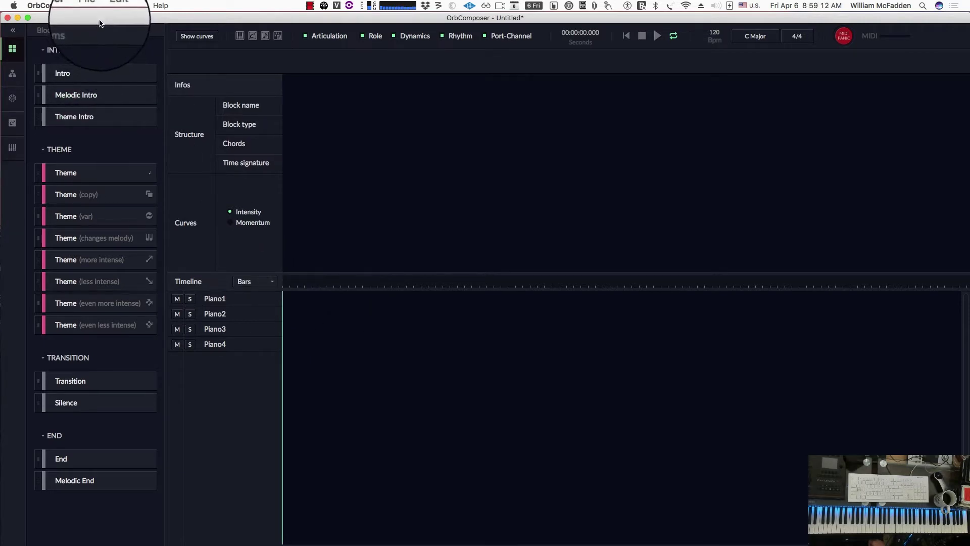
pyautogui.moveTo(99, 16); pyautogui.dragTo(101, 15)
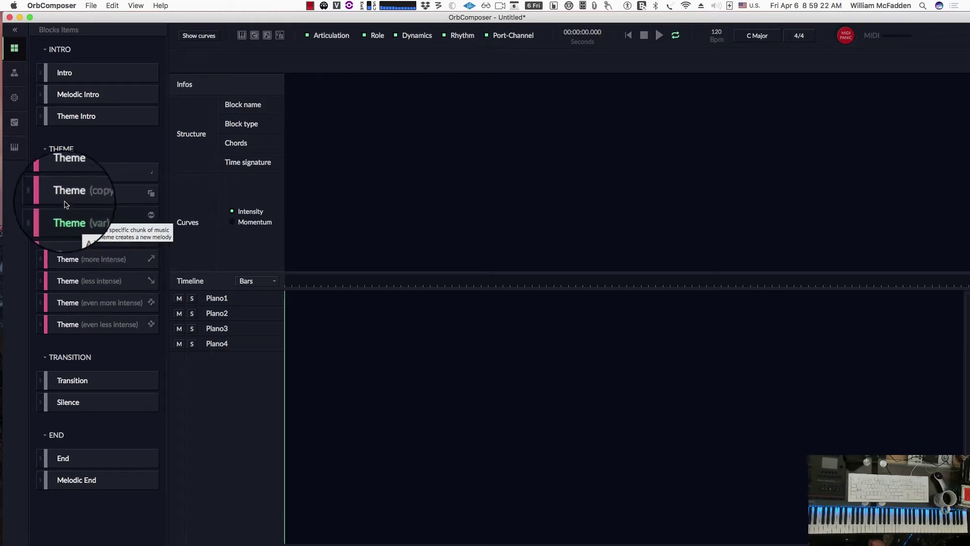
# Add a Theme block to the composition and give it the 8-bar Q–Aq structure with 4 bars per phrase
pyautogui.moveTo(68, 175); pyautogui.dragTo(348, 89)
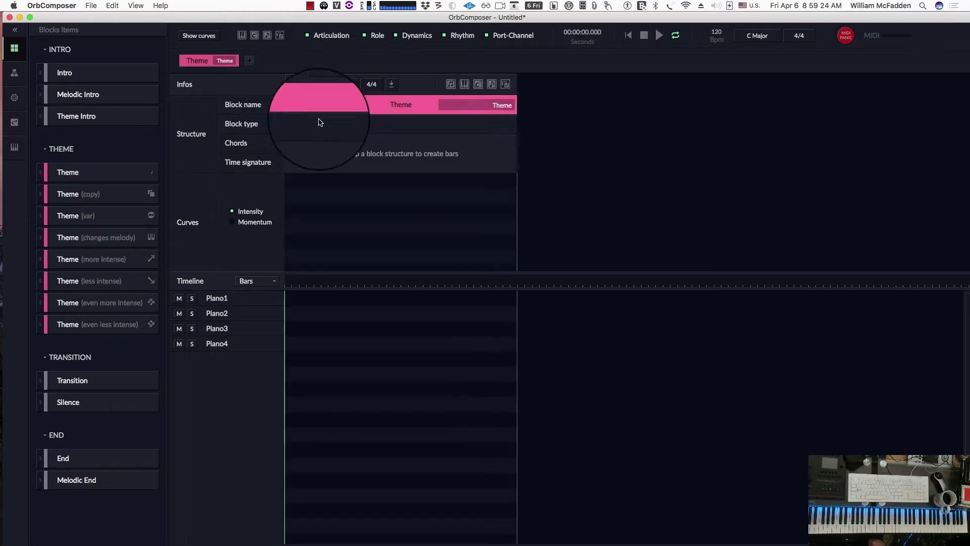
pyautogui.click(15, 79)
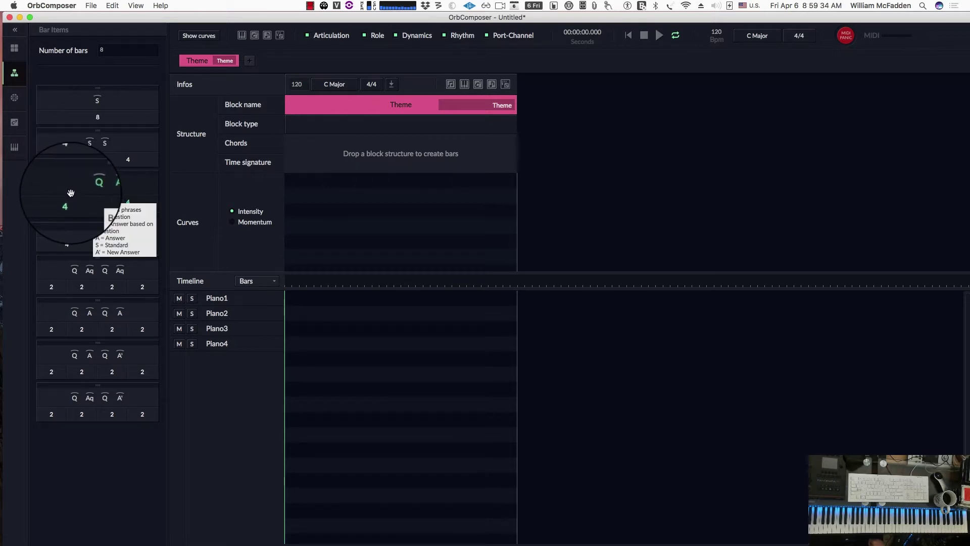
pyautogui.moveTo(69, 196); pyautogui.dragTo(360, 143)
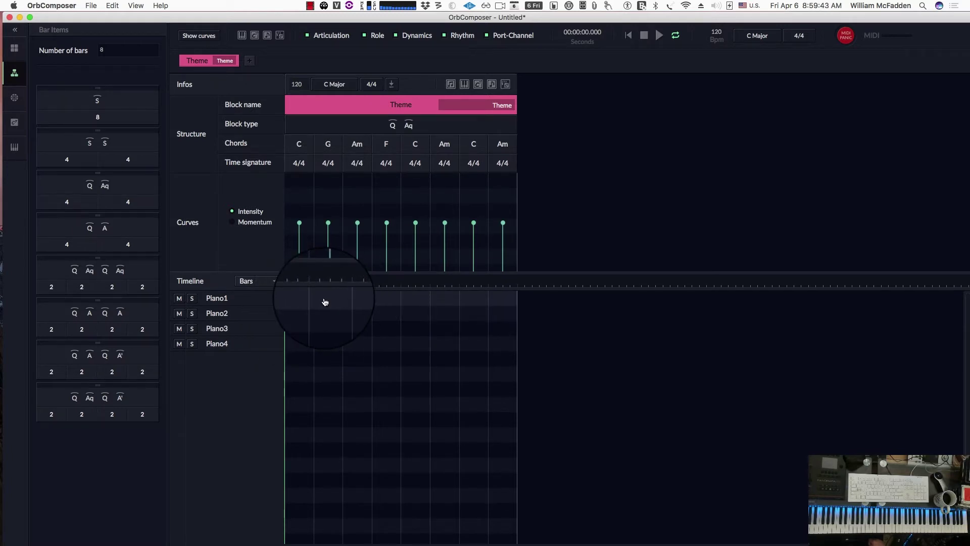
# Add a clip on the Piano1 track and set its role to Melody
pyautogui.click(343, 301)
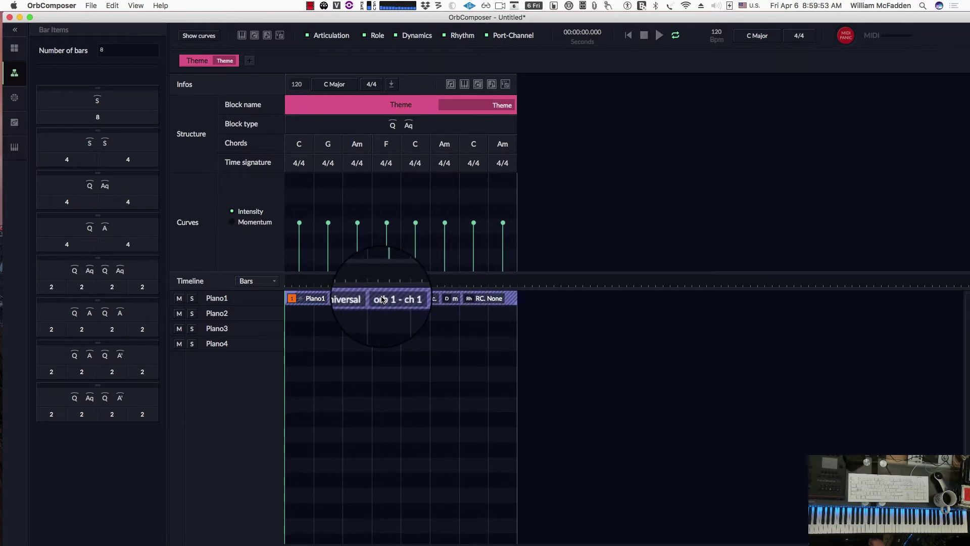
pyautogui.click(362, 299)
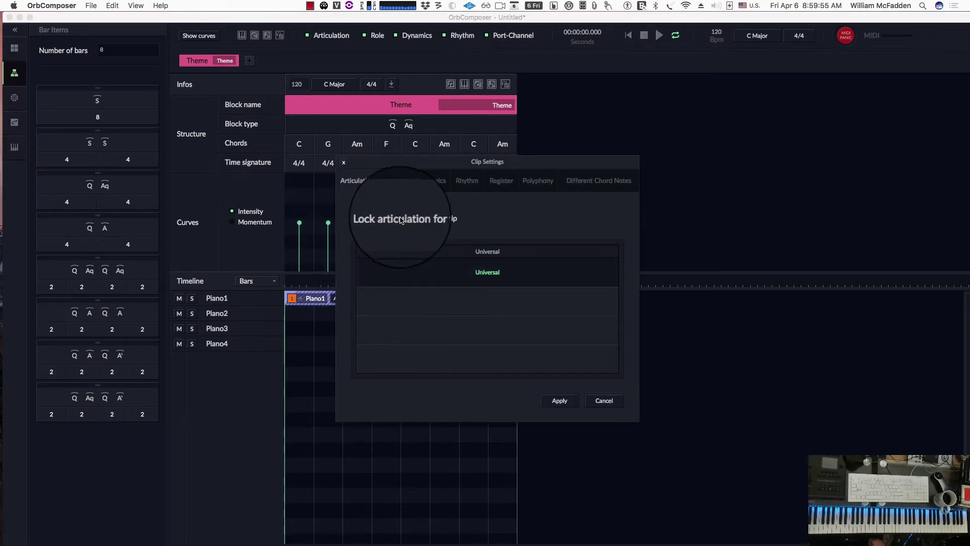
pyautogui.click(395, 183)
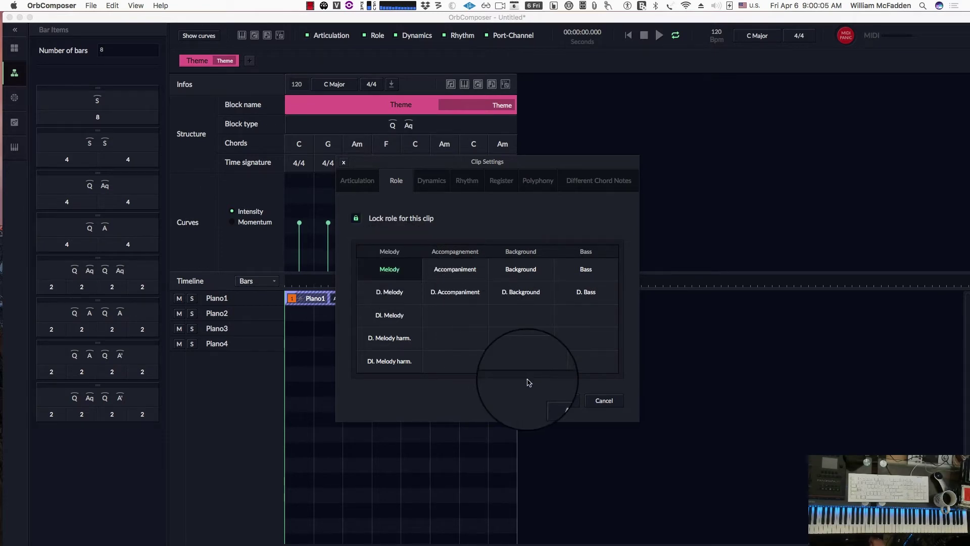
pyautogui.click(556, 402)
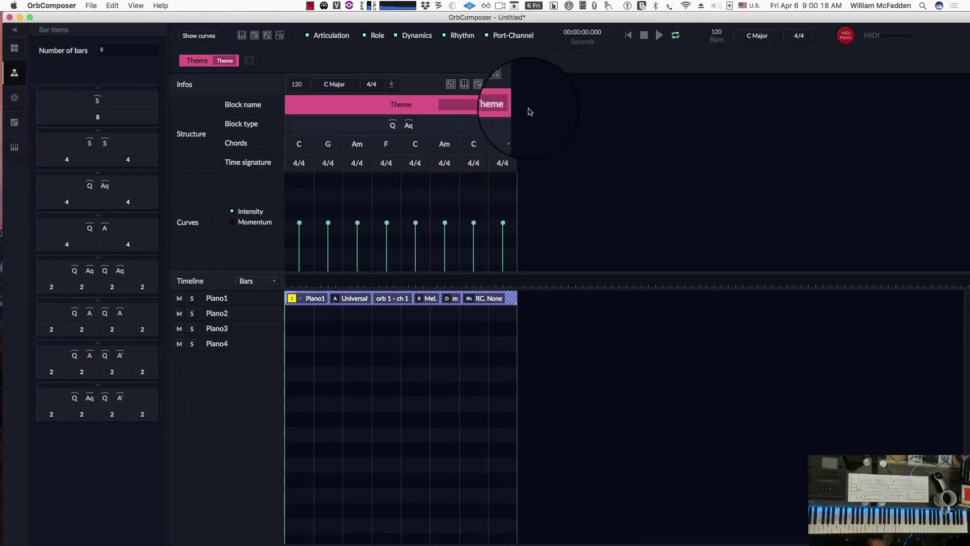
# Play the theme to listen to the Piano1 melody, and stop playback
pyautogui.click(663, 34)
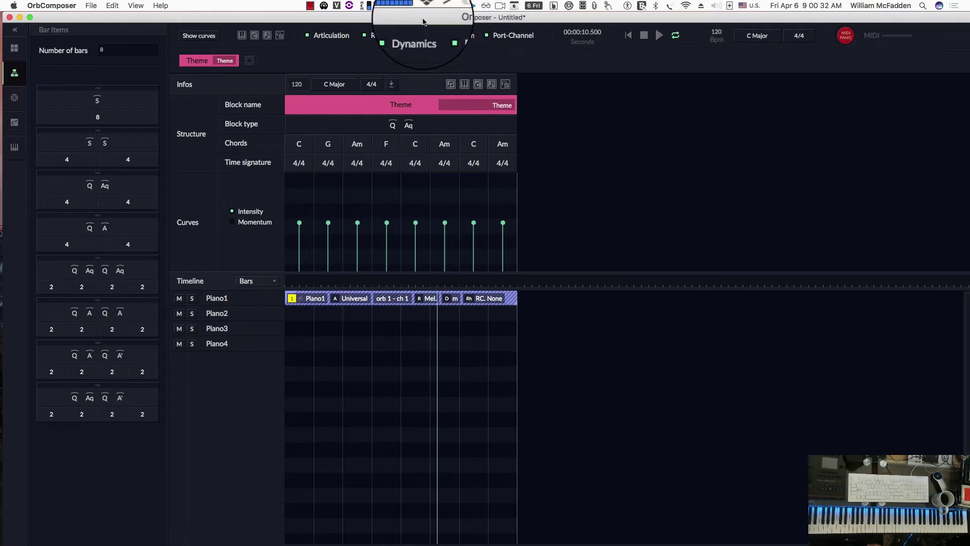
pyautogui.moveTo(423, 21); pyautogui.dragTo(429, 15)
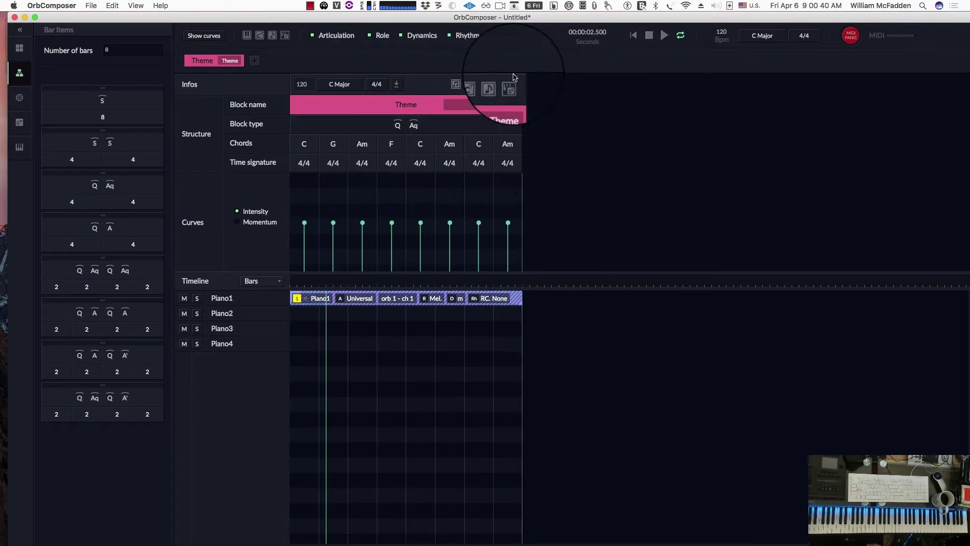
pyautogui.click(649, 36)
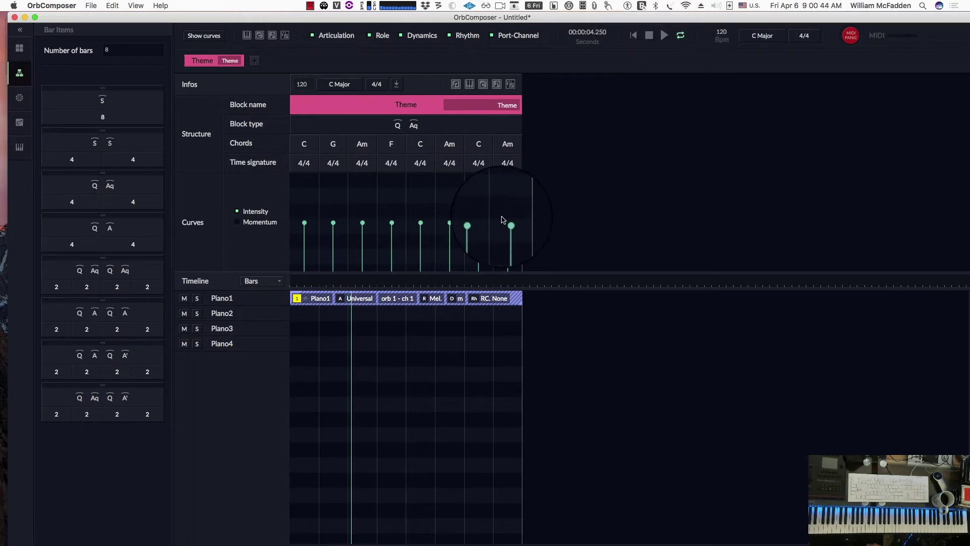
# Add a clip on the Piano2 track and read the Clip Number reference page in Preview
pyautogui.click(364, 315)
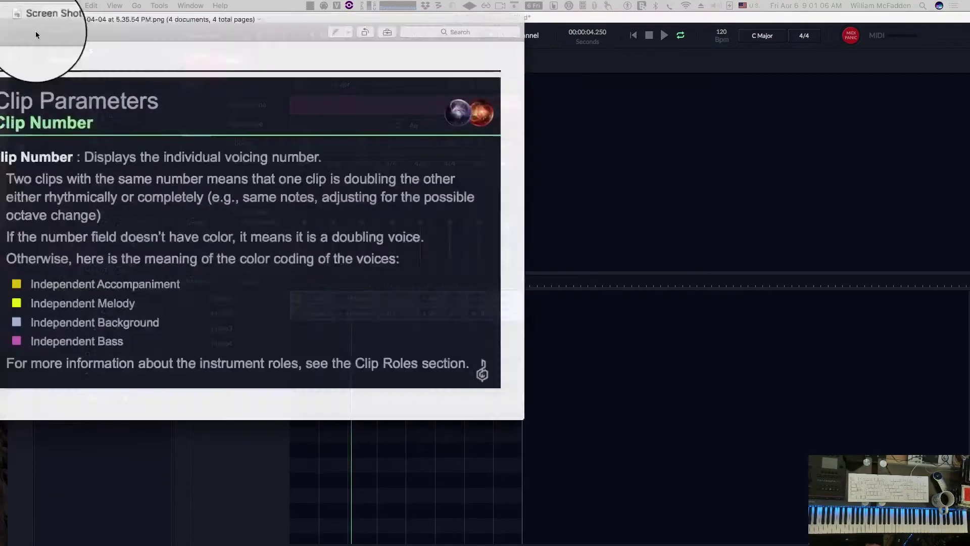
pyautogui.click(110, 28)
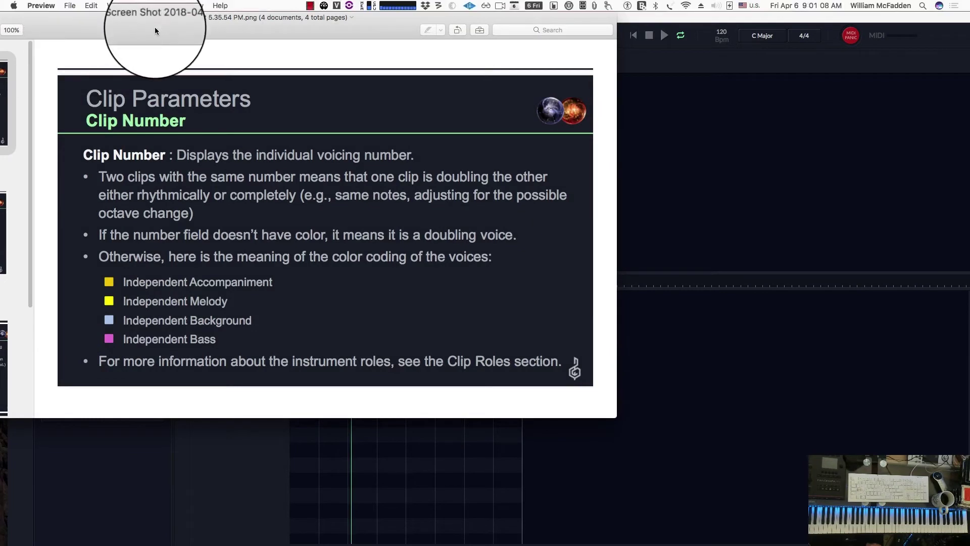
pyautogui.moveTo(154, 29); pyautogui.dragTo(246, 32)
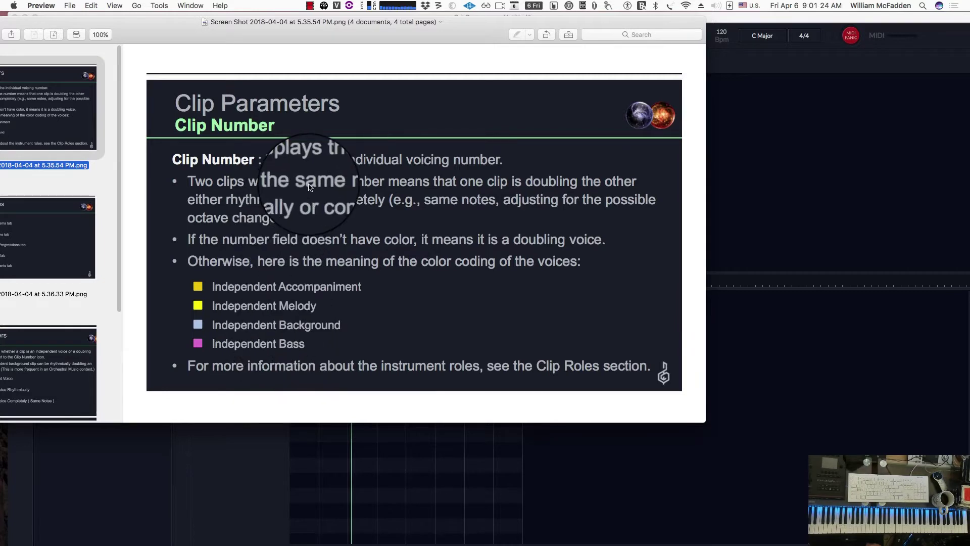
pyautogui.moveTo(354, 37)
pyautogui.mouseDown()
pyautogui.moveTo(273, 41)
pyautogui.moveTo(439, 44)
pyautogui.moveTo(474, 31)
pyautogui.moveTo(356, 51)
pyautogui.mouseUp()
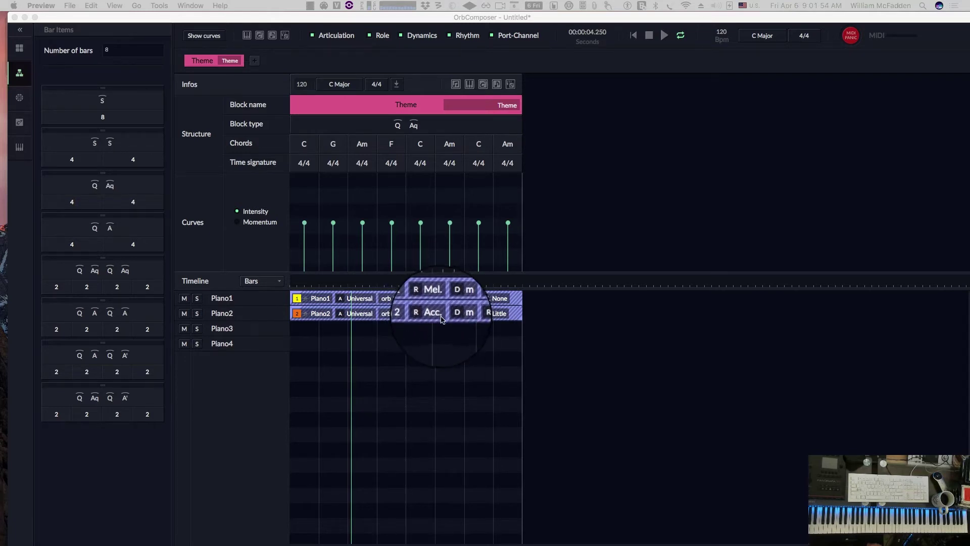
# Add a clip on the Piano3 track and play the theme from the start with that track muted
pyautogui.click(387, 328)
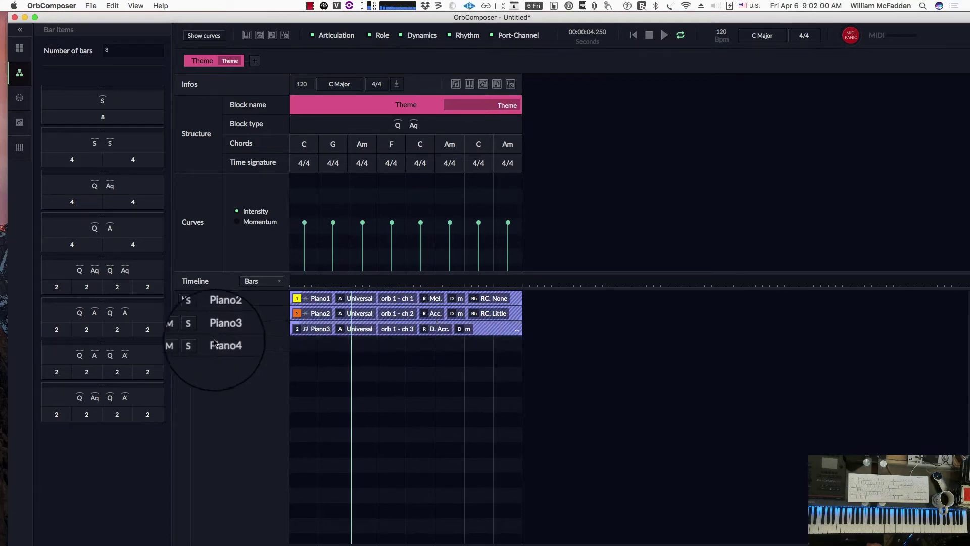
pyautogui.click(185, 328)
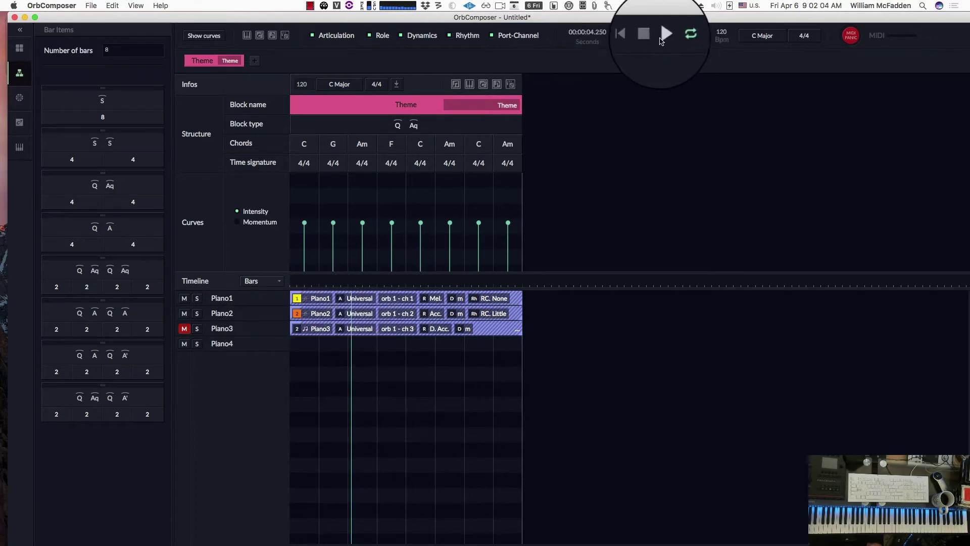
pyautogui.click(648, 40)
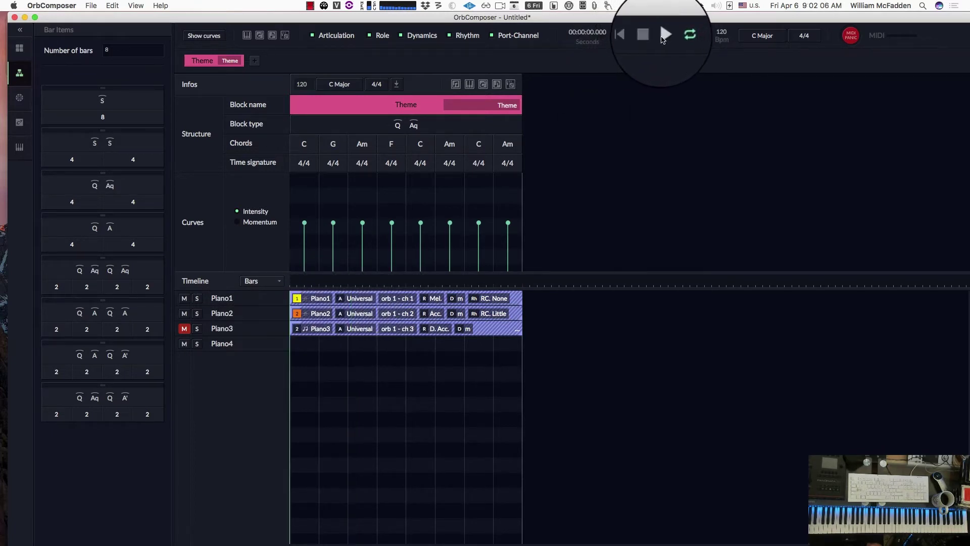
pyautogui.click(662, 39)
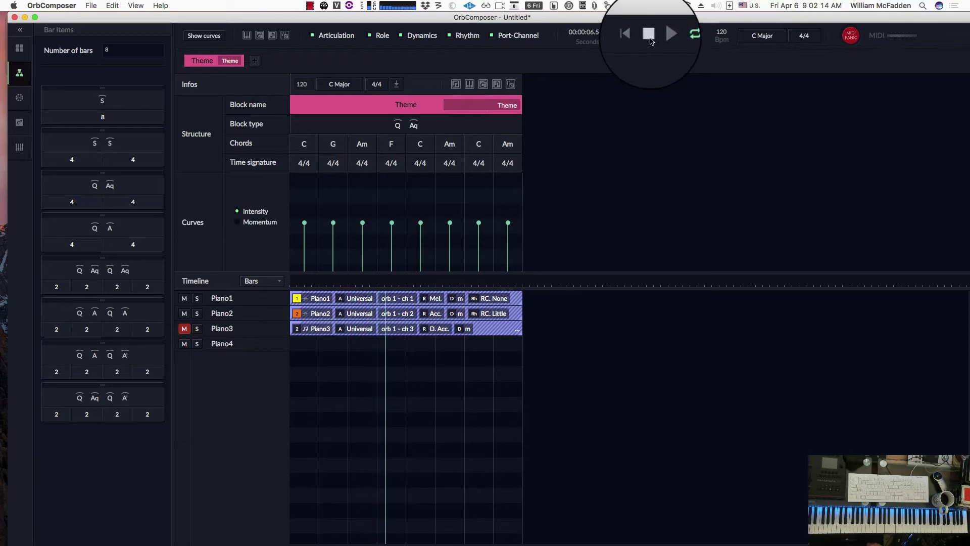
# Set the Piano2 clip's rhythm to Low momentum and Very Low complexity, and replay the theme from the start
pyautogui.click(363, 314)
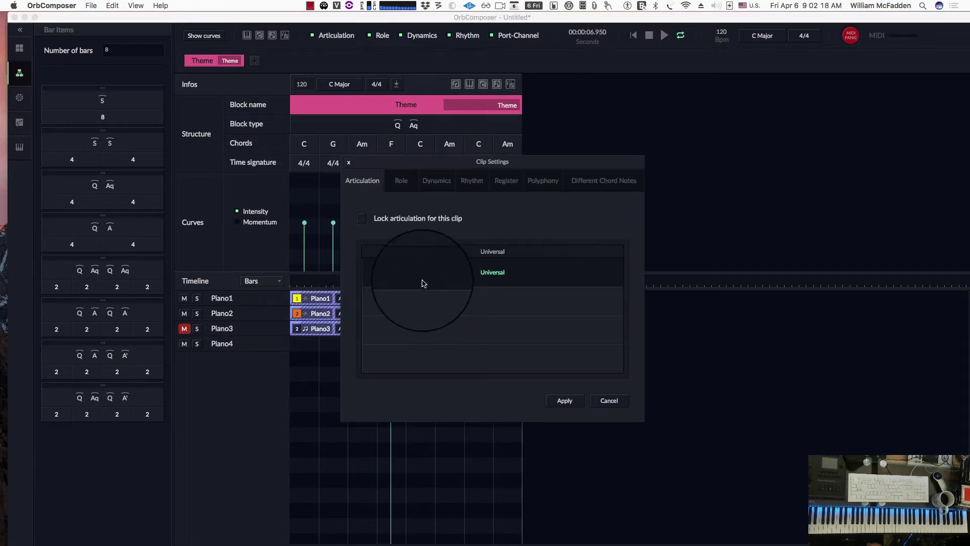
pyautogui.click(470, 182)
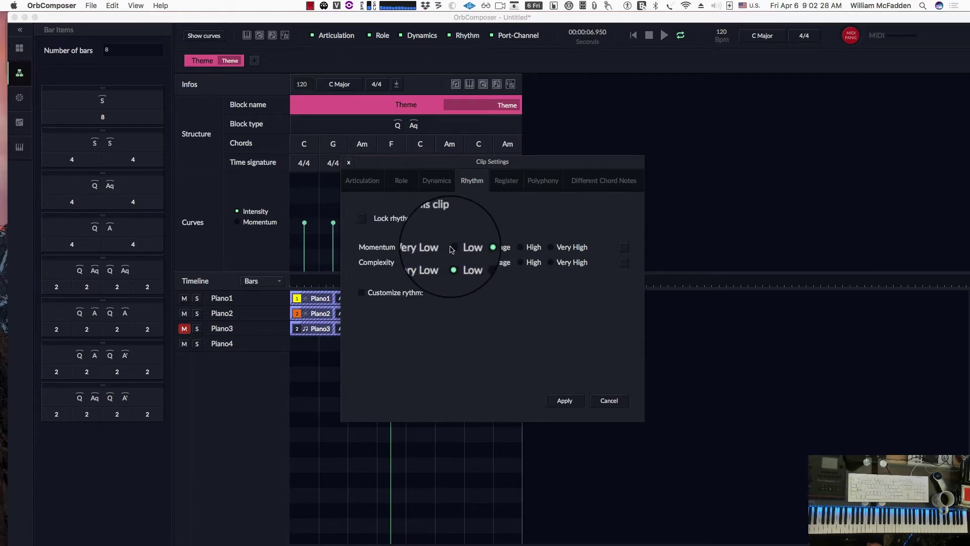
pyautogui.click(452, 248)
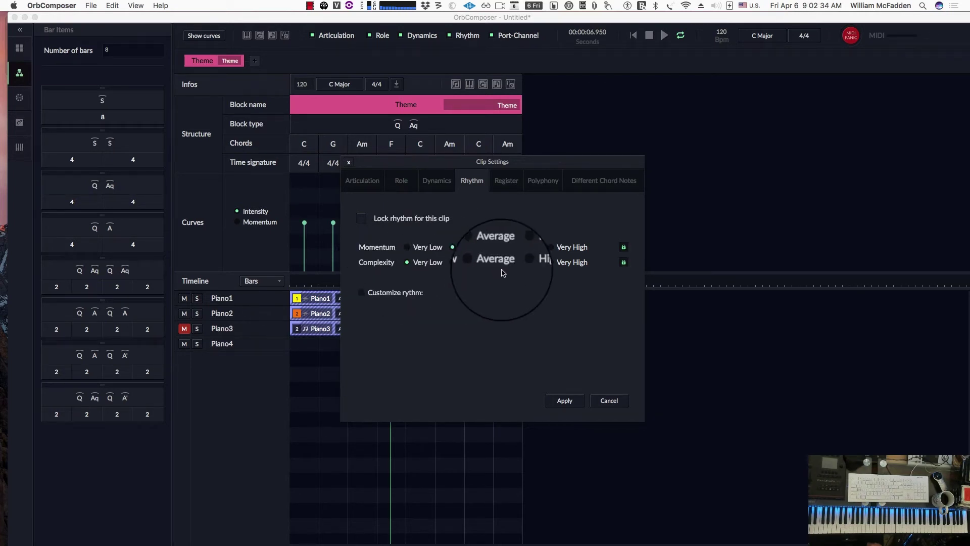
pyautogui.click(564, 401)
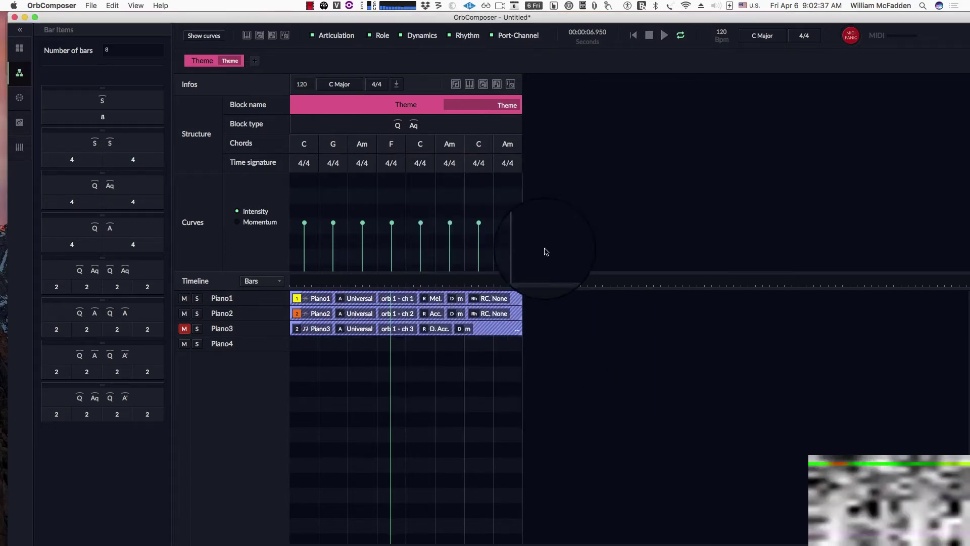
pyautogui.click(634, 40)
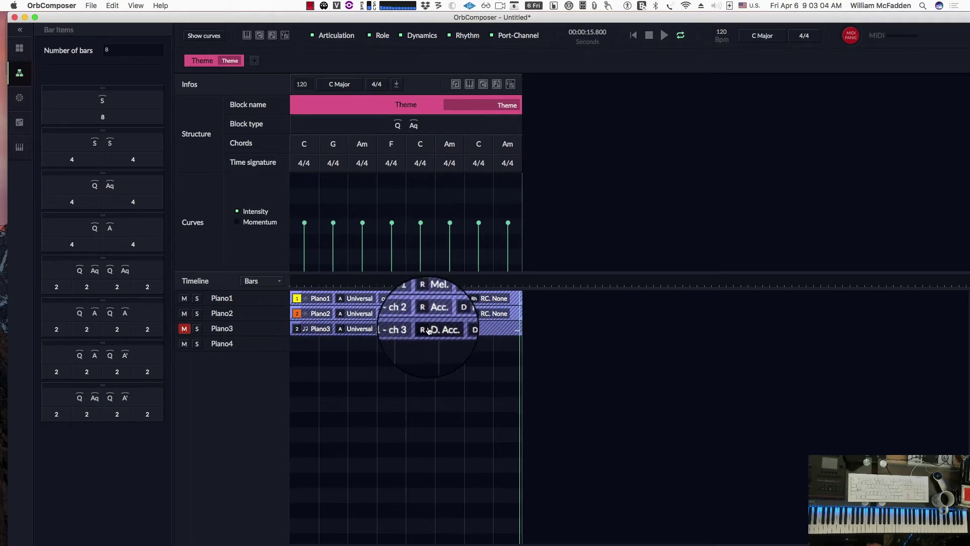
# Unmute the Piano3 track and change its clip's role to Background
pyautogui.click(184, 329)
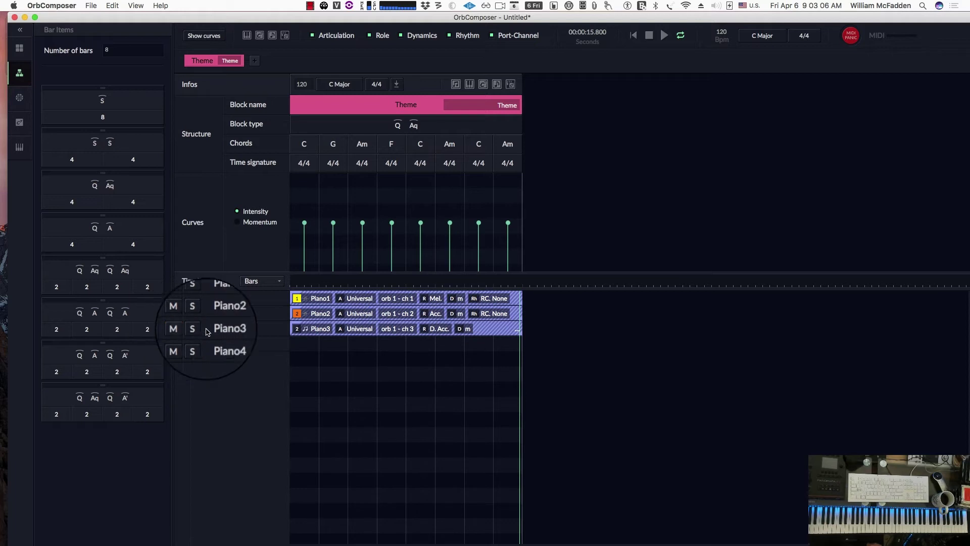
pyautogui.click(369, 332)
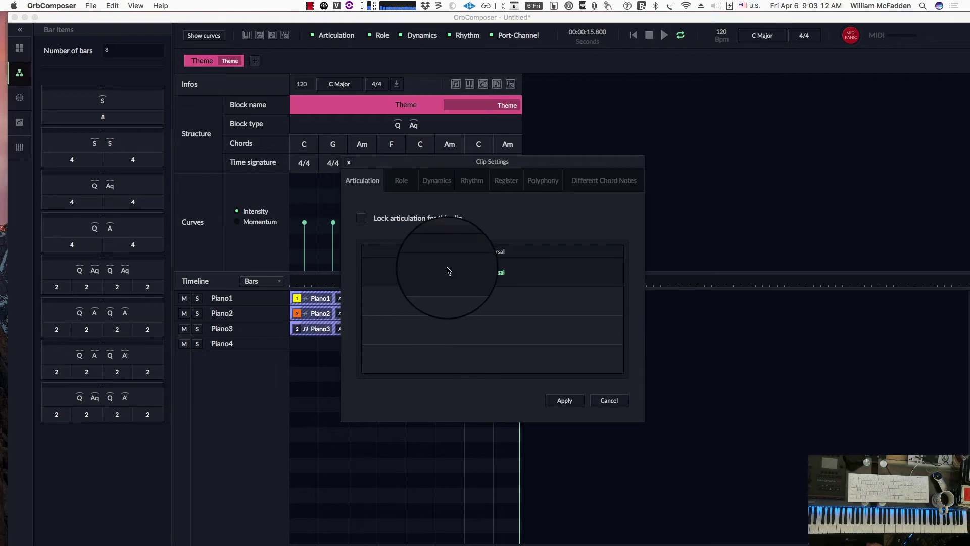
pyautogui.click(401, 182)
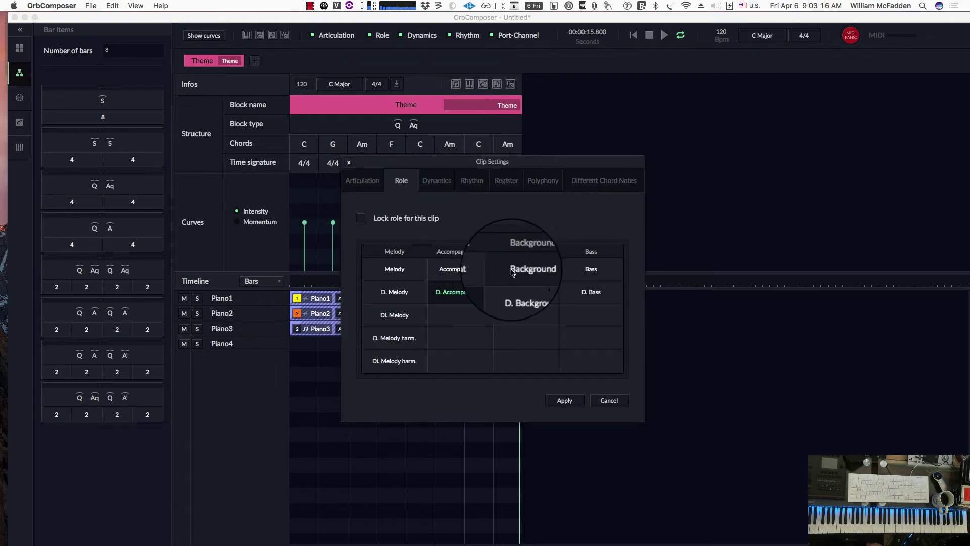
pyautogui.click(529, 282)
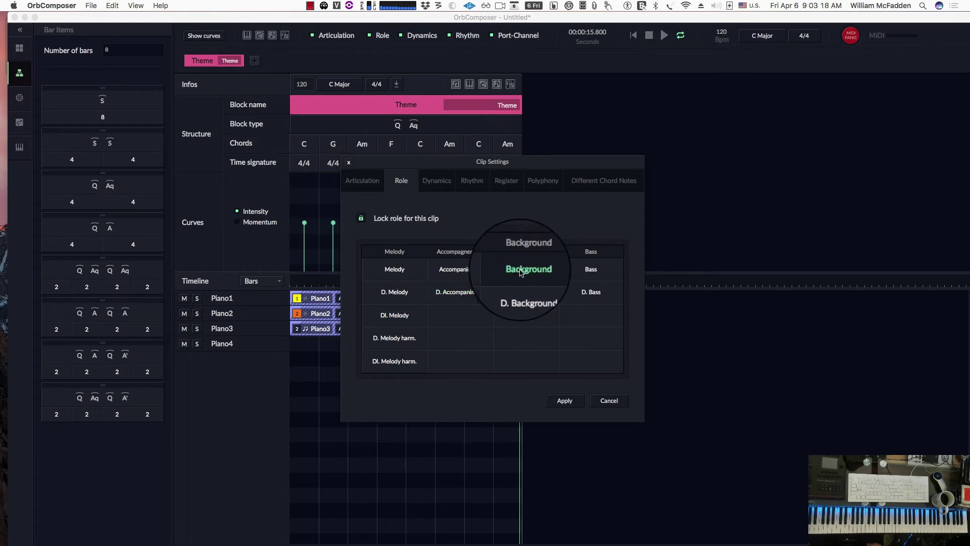
pyautogui.click(564, 399)
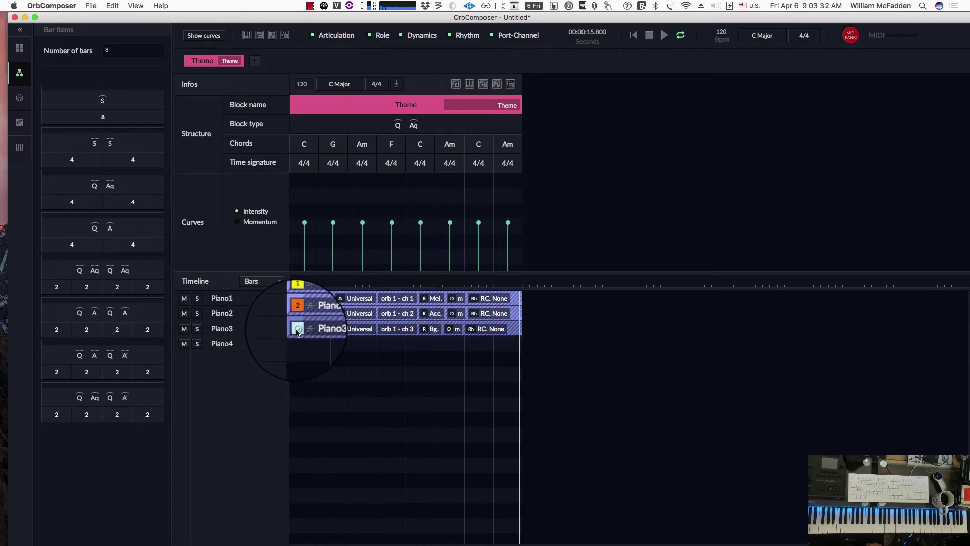
# Solo the Piano3 track, play its background part, and stop playback
pyautogui.click(197, 328)
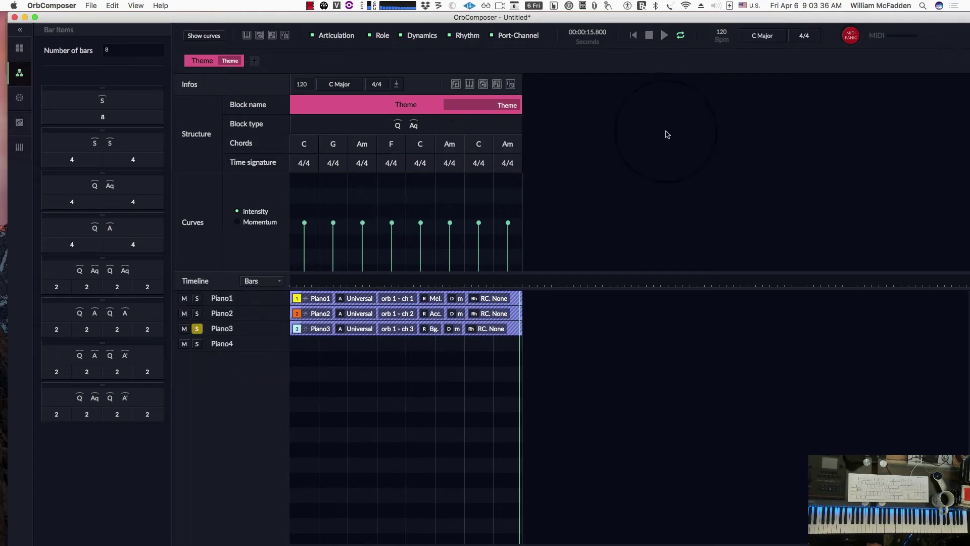
pyautogui.click(664, 36)
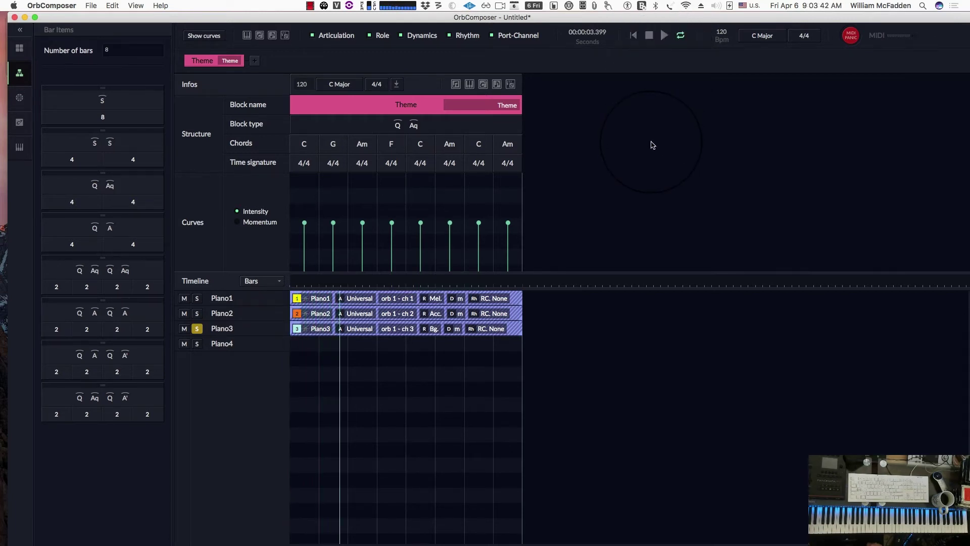
pyautogui.click(649, 35)
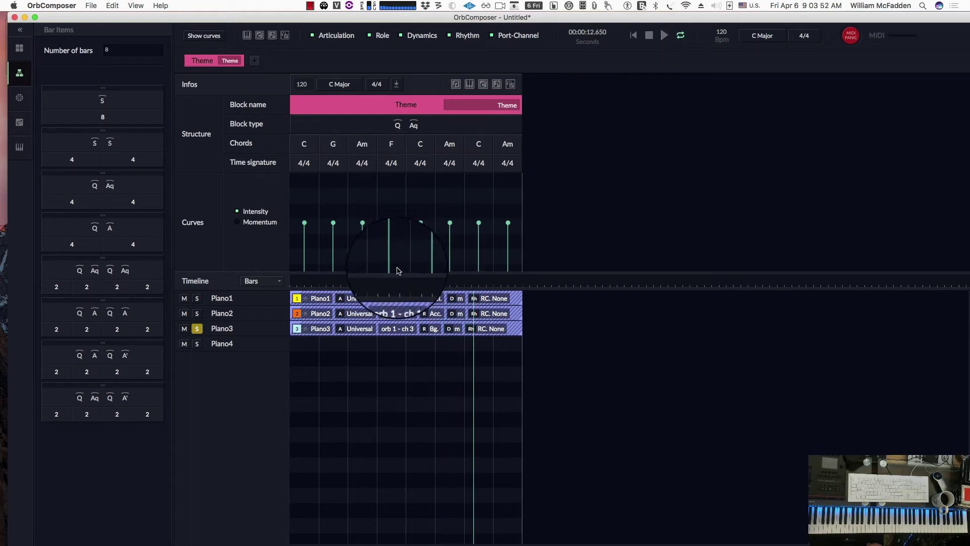
# Set the Piano3 clip's rhythm complexity to Low and its polyphony to Pol. 3
pyautogui.click(376, 333)
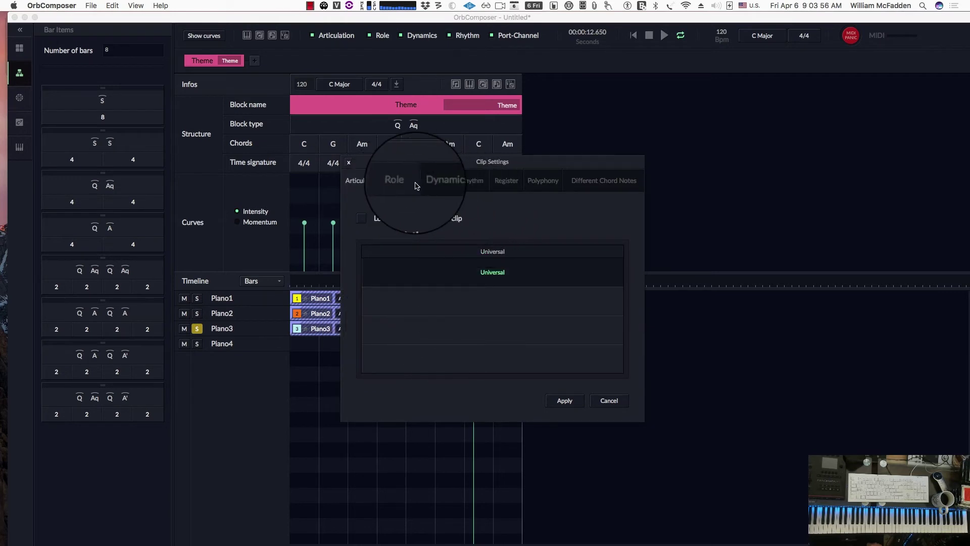
pyautogui.click(435, 181)
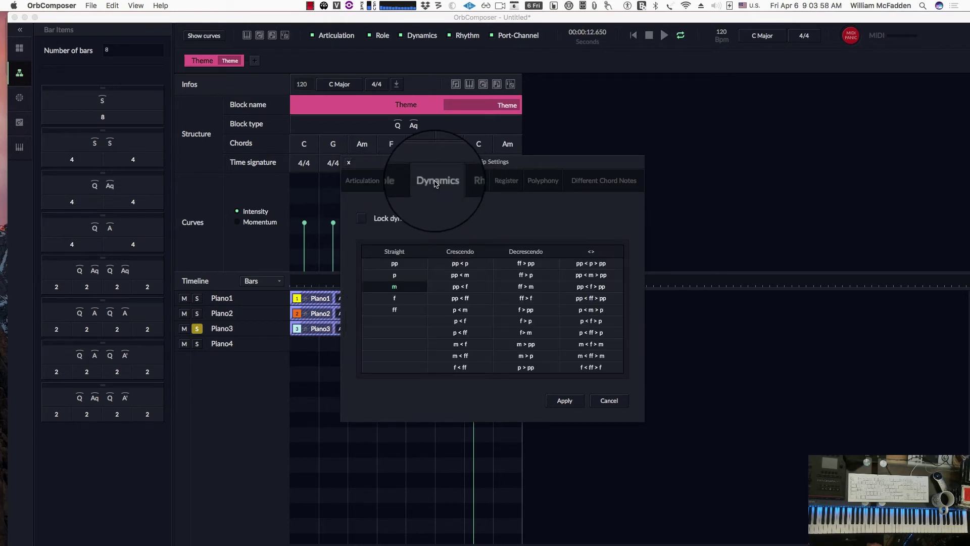
pyautogui.click(474, 181)
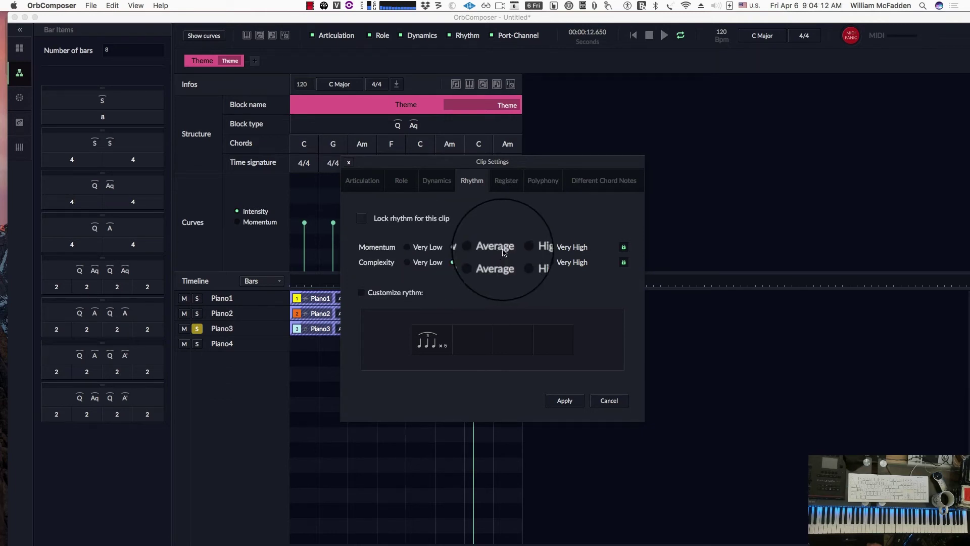
pyautogui.click(507, 183)
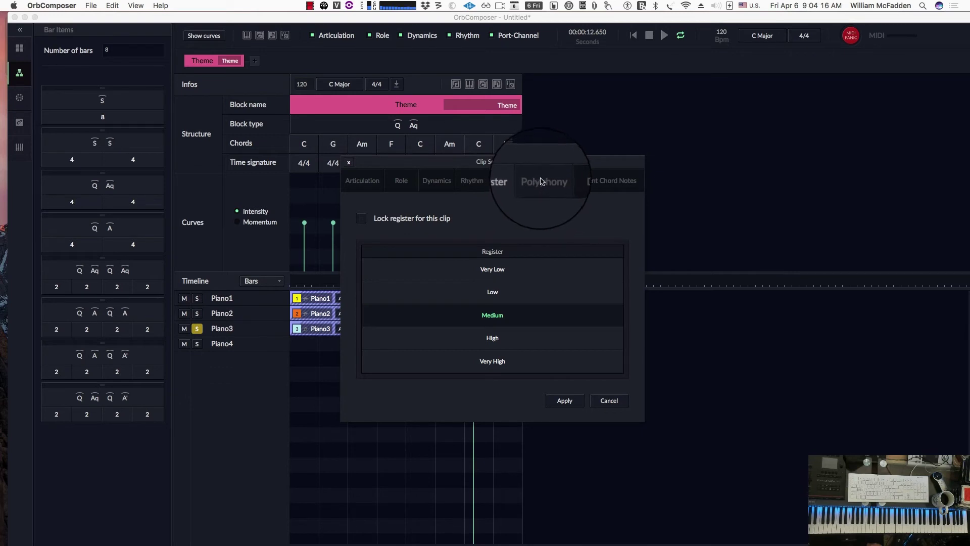
pyautogui.click(544, 182)
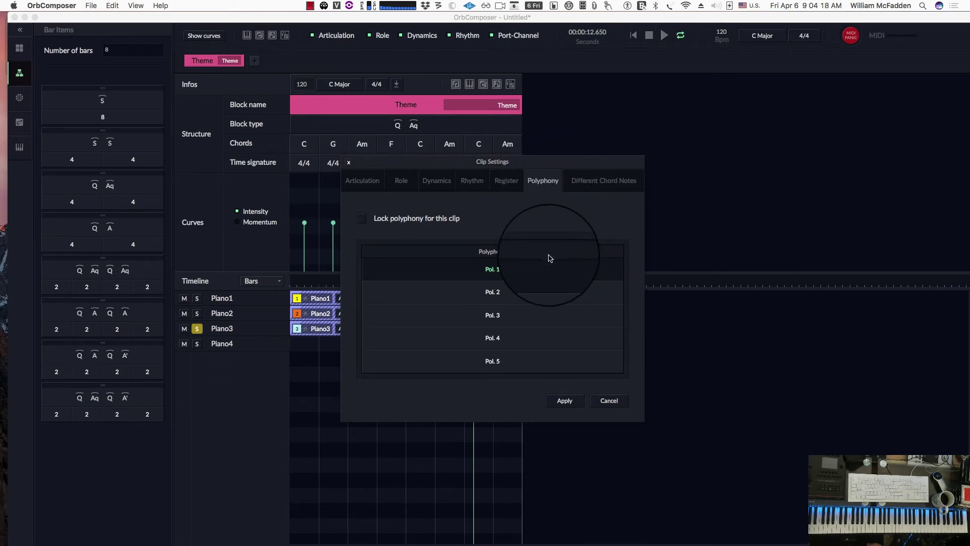
pyautogui.click(537, 269)
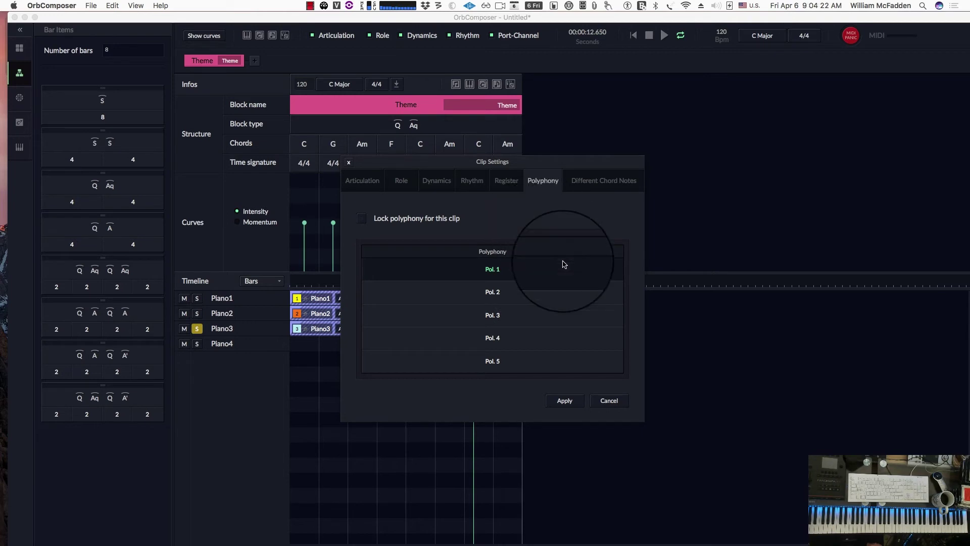
pyautogui.click(484, 315)
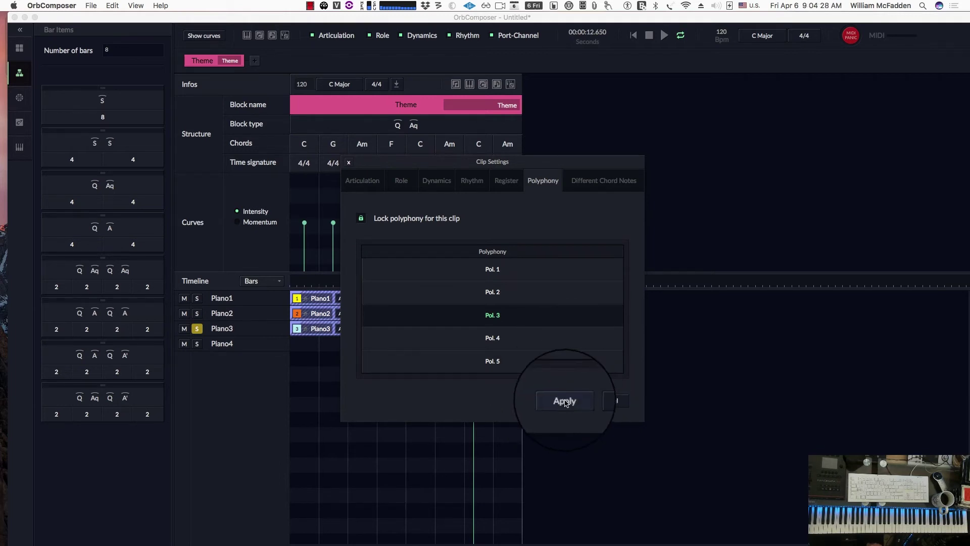
pyautogui.click(566, 401)
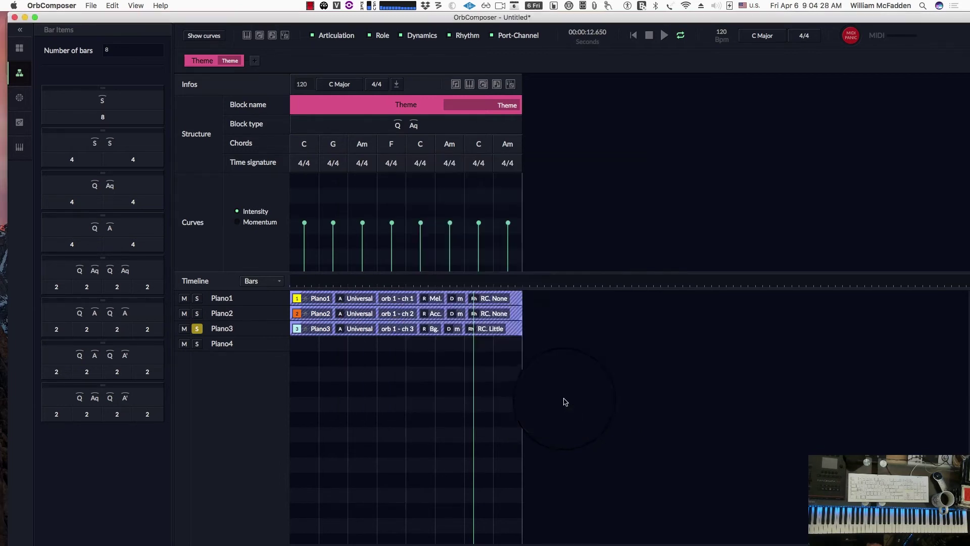
# Play the soloed Piano3 part from the start, and replay the whole theme with the track unsoloed
pyautogui.click(635, 35)
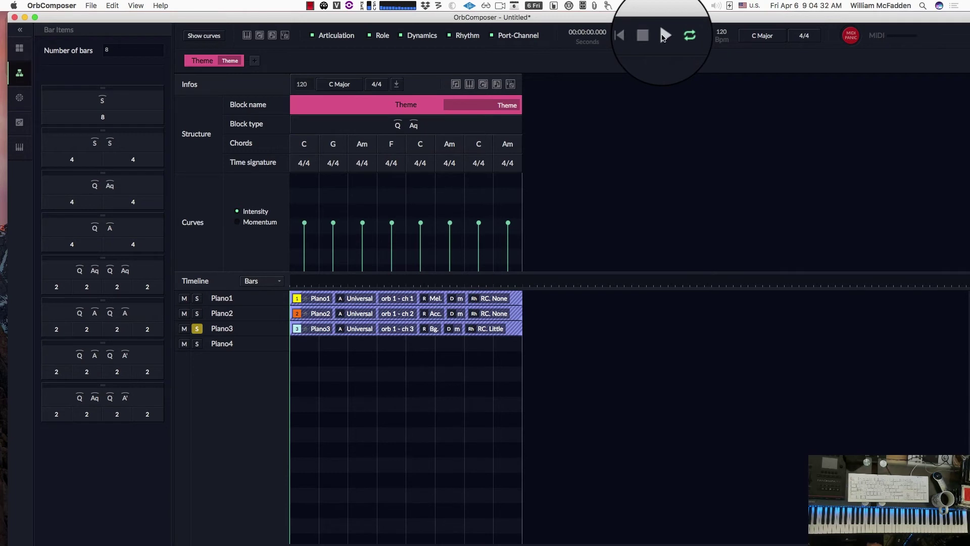
pyautogui.click(664, 35)
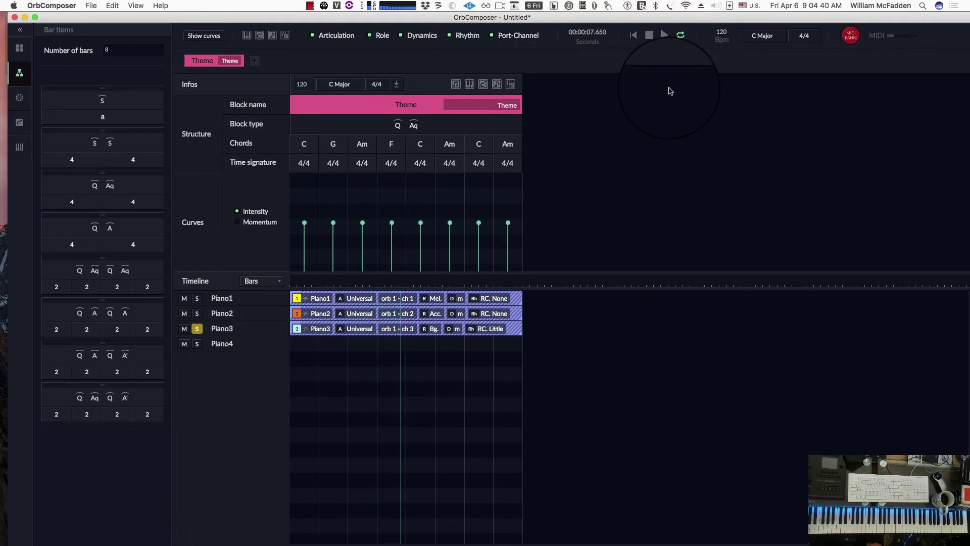
pyautogui.click(634, 33)
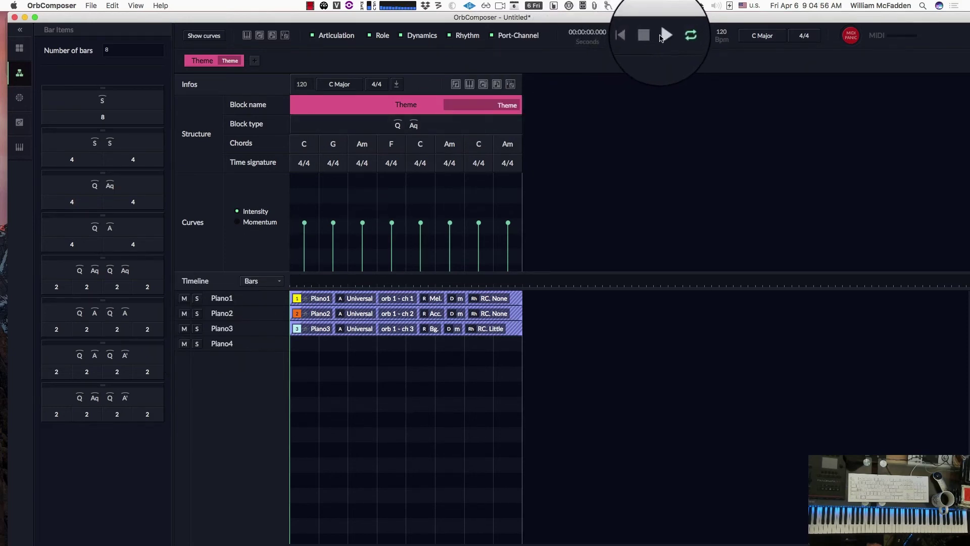
pyautogui.click(664, 34)
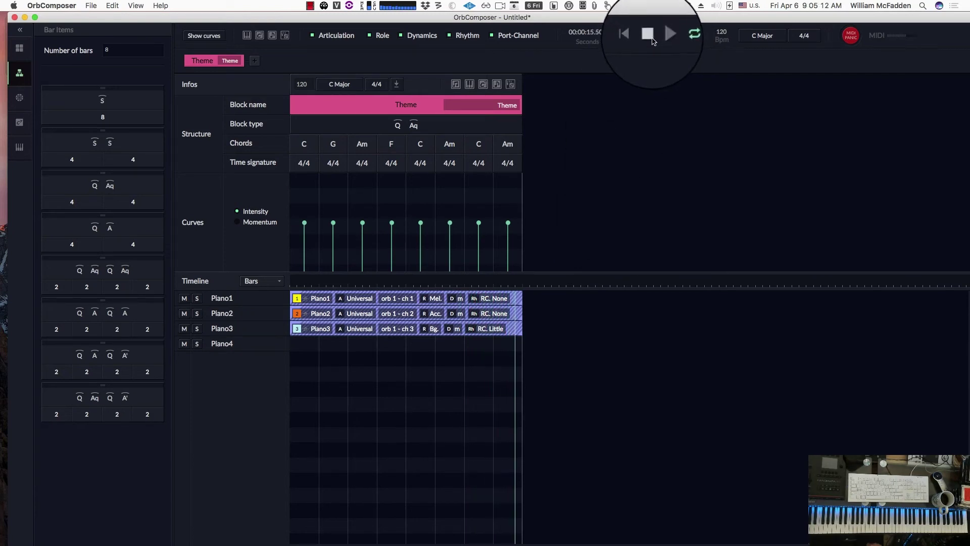
pyautogui.click(650, 35)
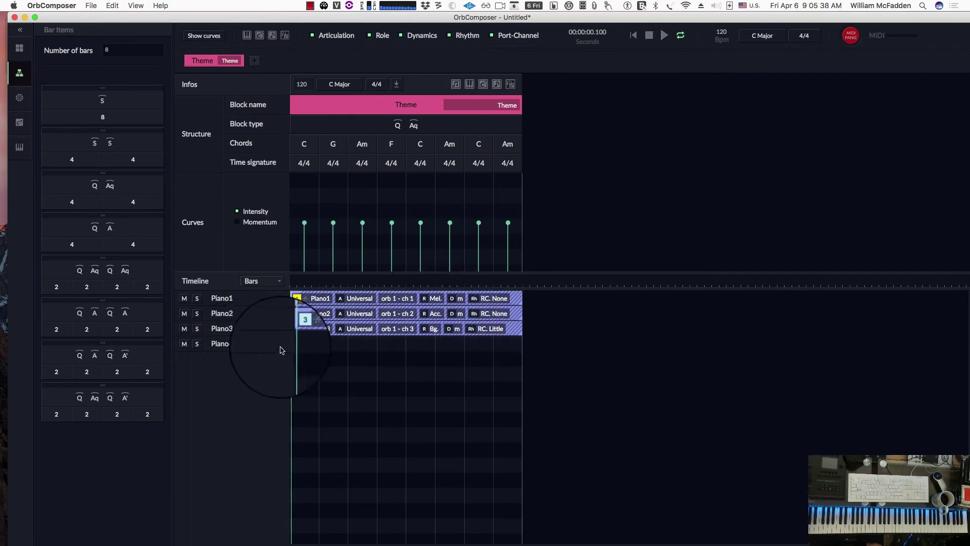
# Add a clip on the Piano4 track and change its role to Bass
pyautogui.click(322, 349)
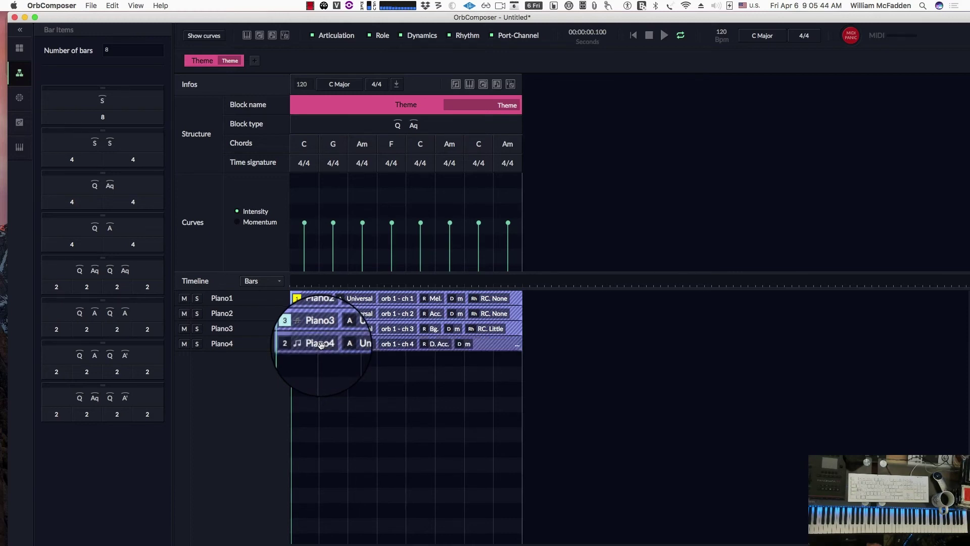
pyautogui.click(433, 348)
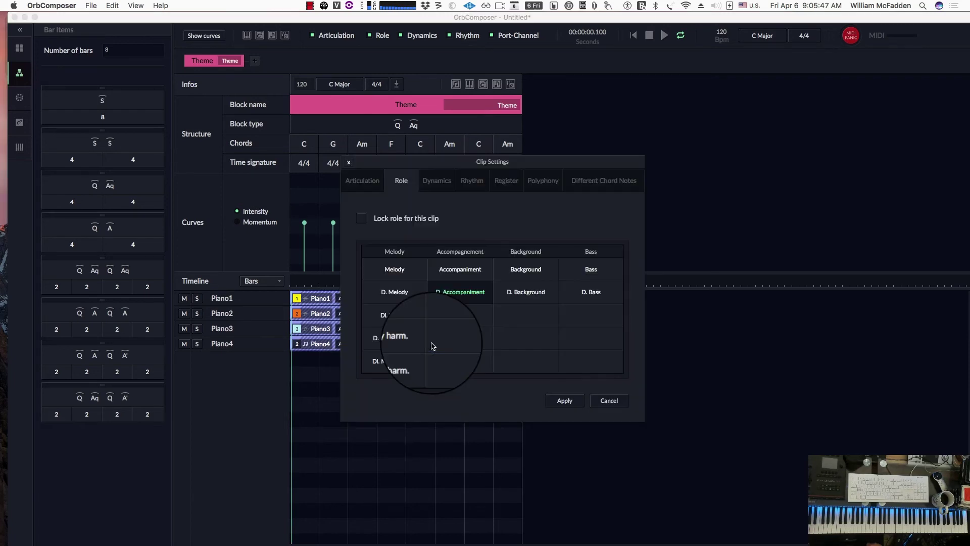
pyautogui.click(590, 268)
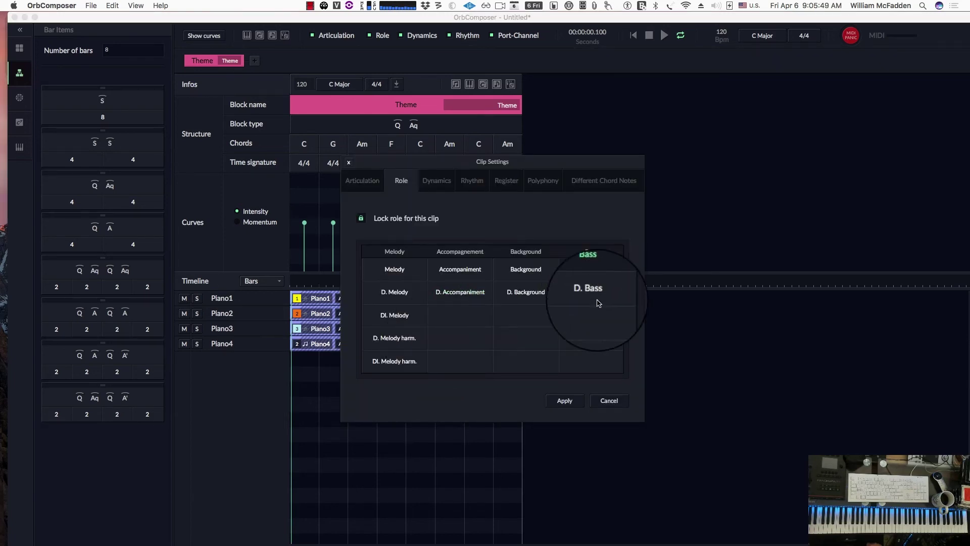
pyautogui.click(566, 400)
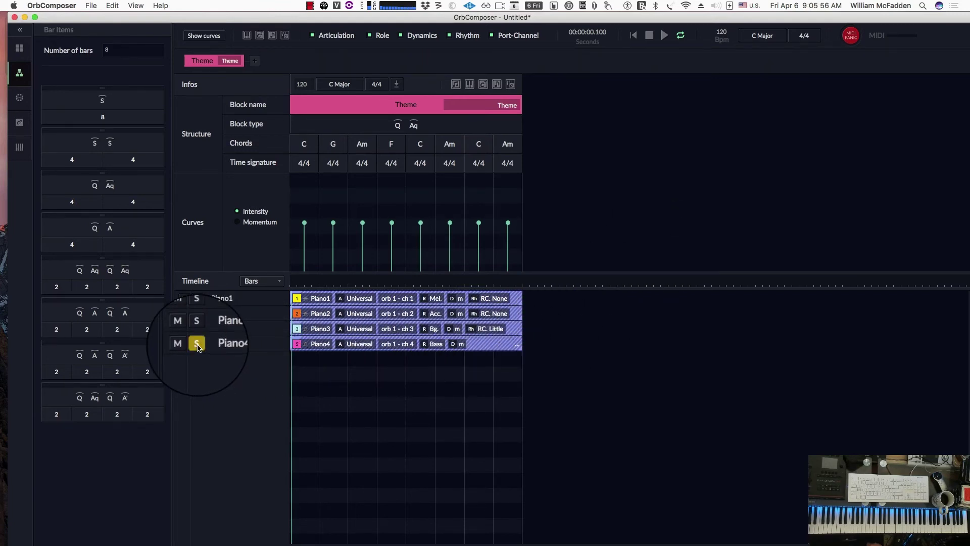
# Solo the Piano4 track, play its bass part from the start, and stop playback
pyautogui.click(634, 36)
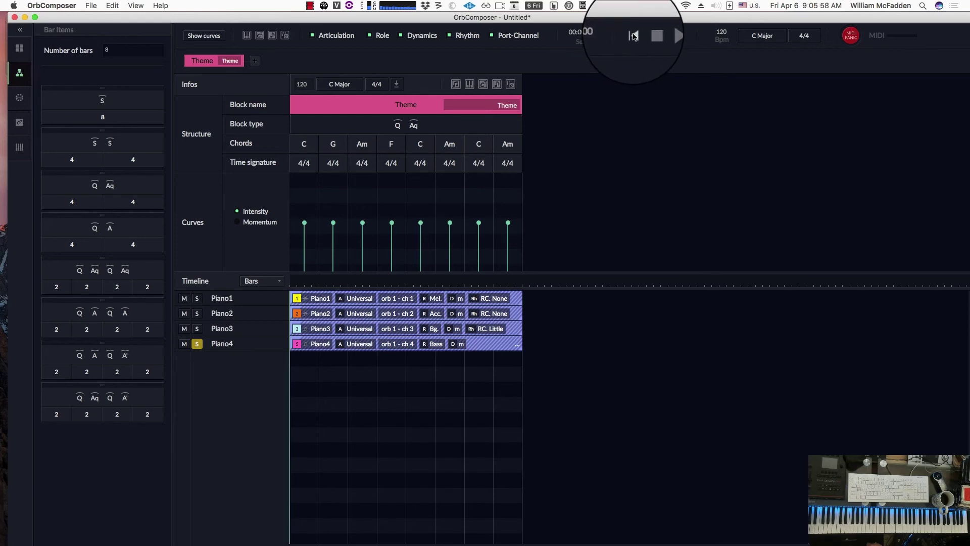
pyautogui.click(664, 36)
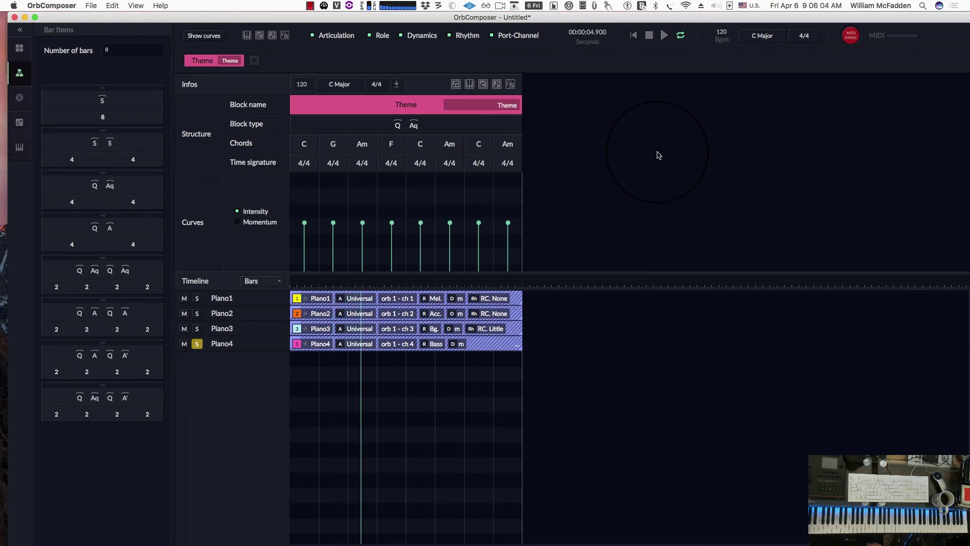
pyautogui.click(649, 36)
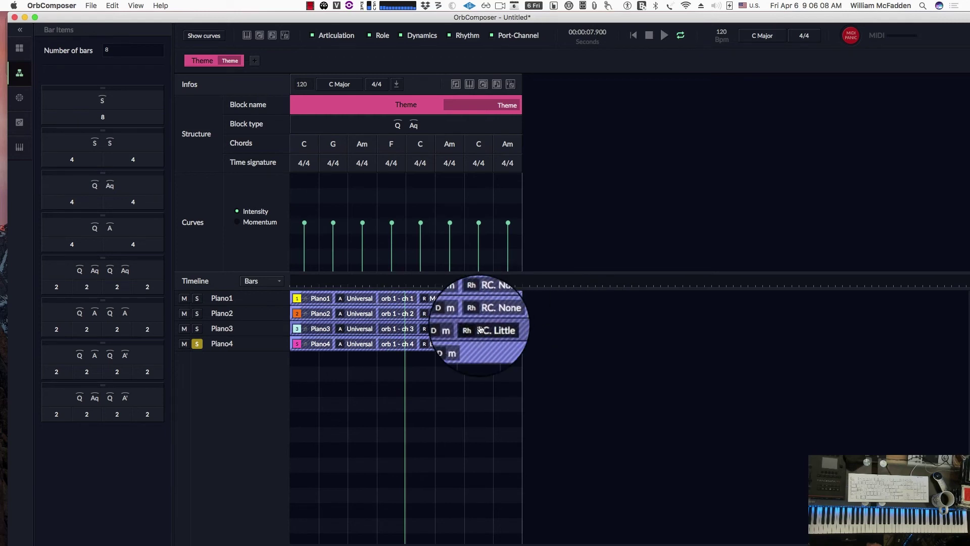
# Set the Piano4 clip's rhythm to Very Low momentum and Low complexity
pyautogui.click(392, 348)
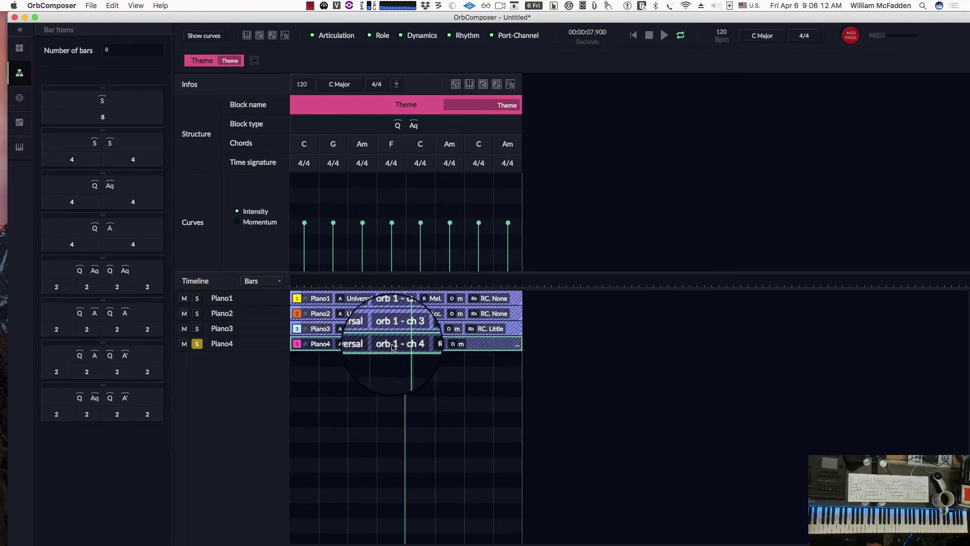
pyautogui.click(361, 346)
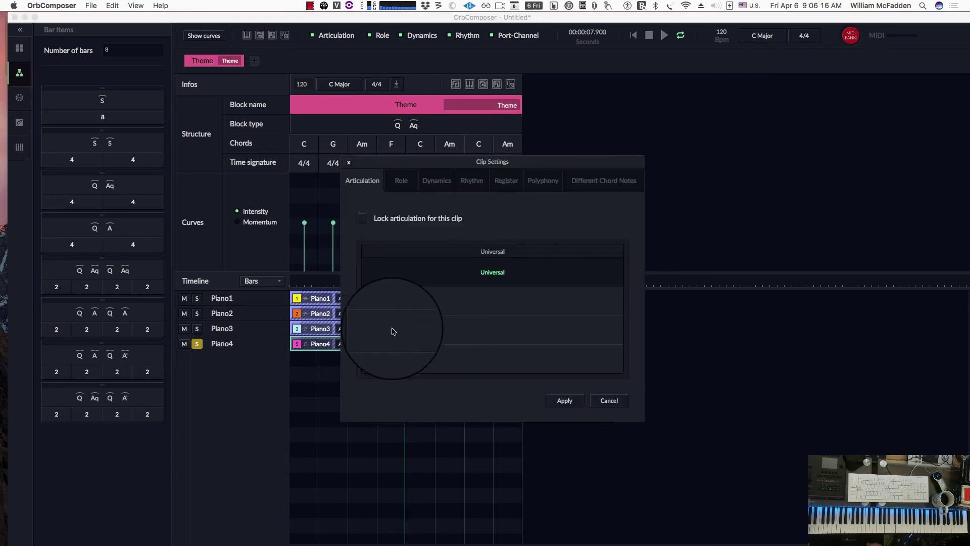
pyautogui.click(472, 182)
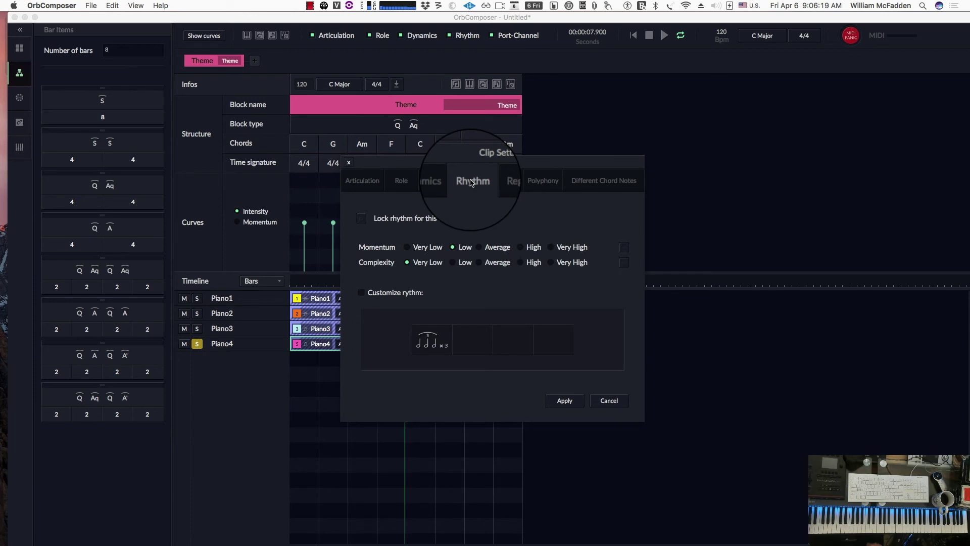
pyautogui.click(407, 248)
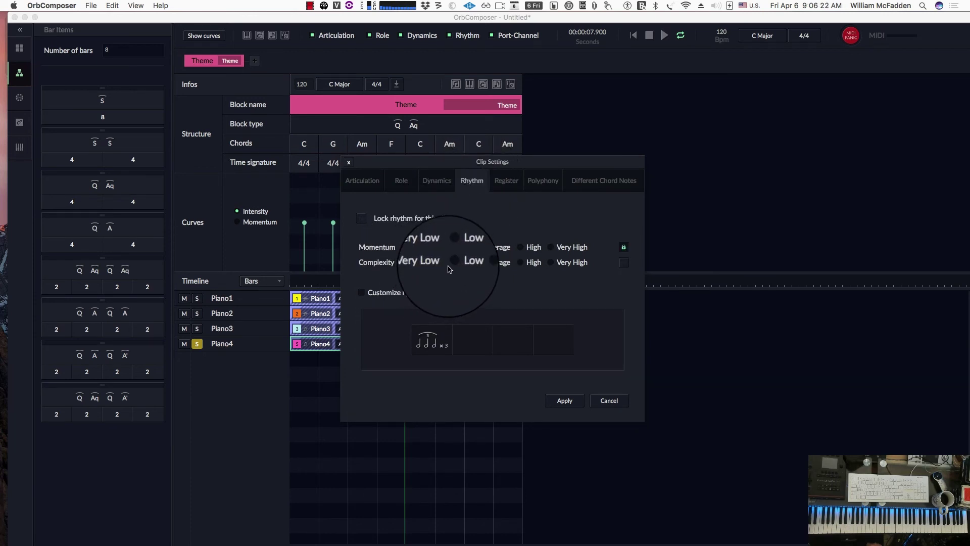
pyautogui.click(453, 262)
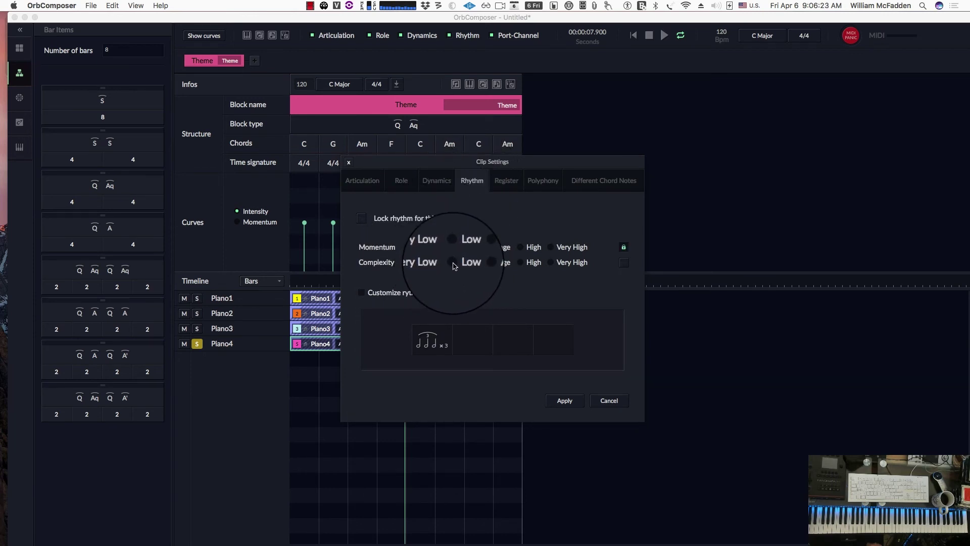
pyautogui.click(565, 401)
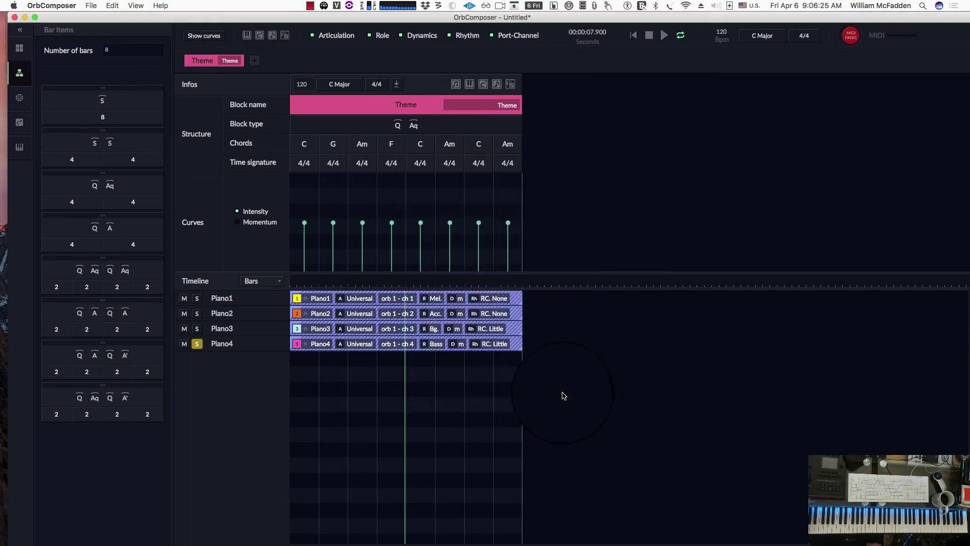
# Replay the soloed bass part from the start, stop playback, and unsolo the Piano4 track
pyautogui.click(638, 41)
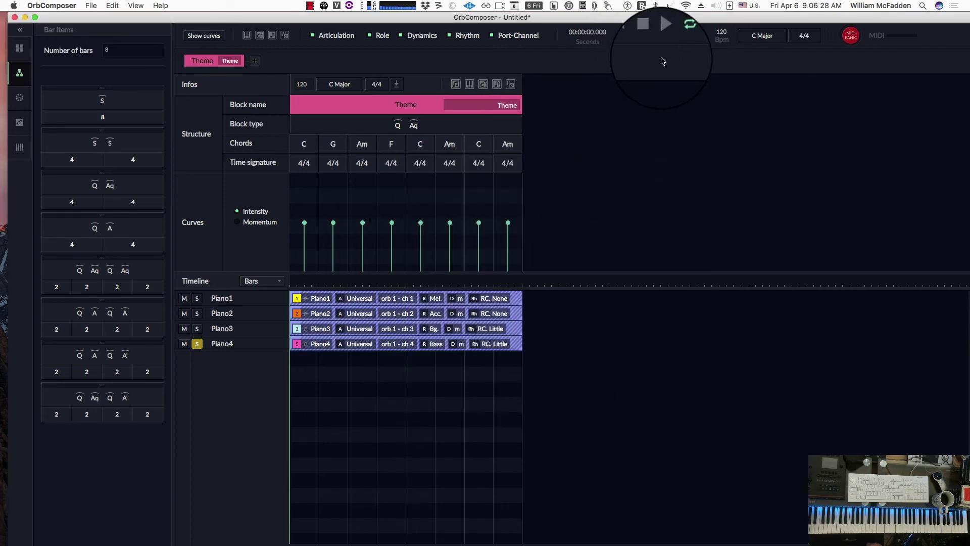
pyautogui.click(661, 36)
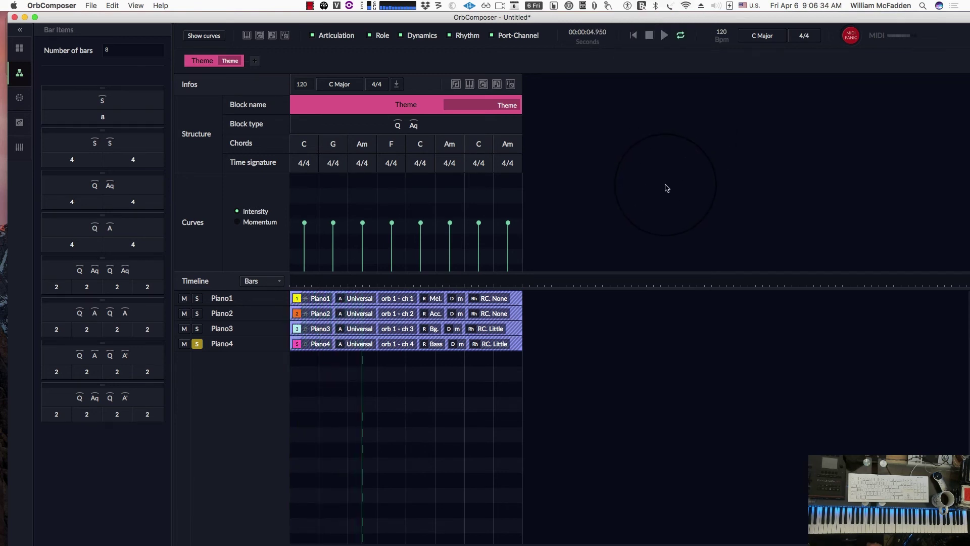
pyautogui.click(648, 36)
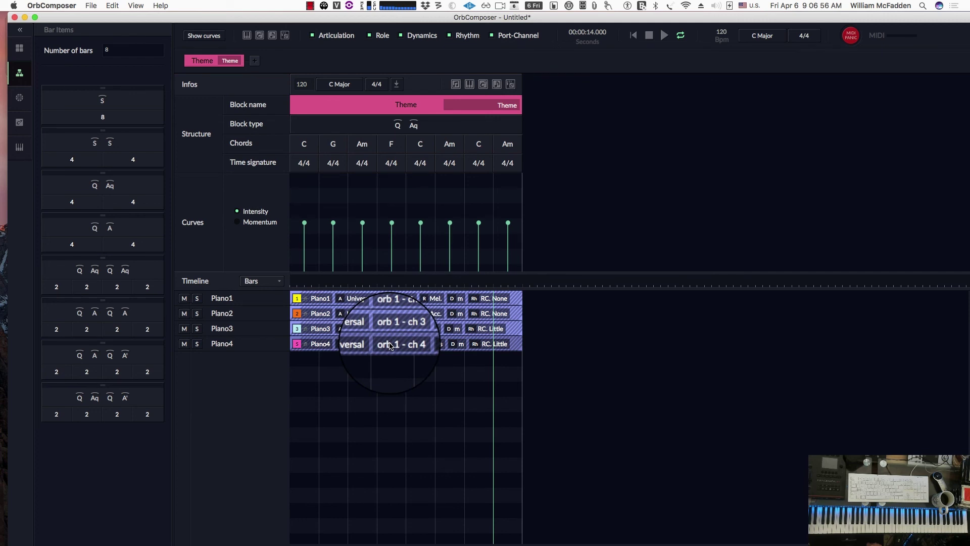
# Set the Piano4 clip's rhythm momentum to Low, and replay the theme with all tracks from the start
pyautogui.click(359, 345)
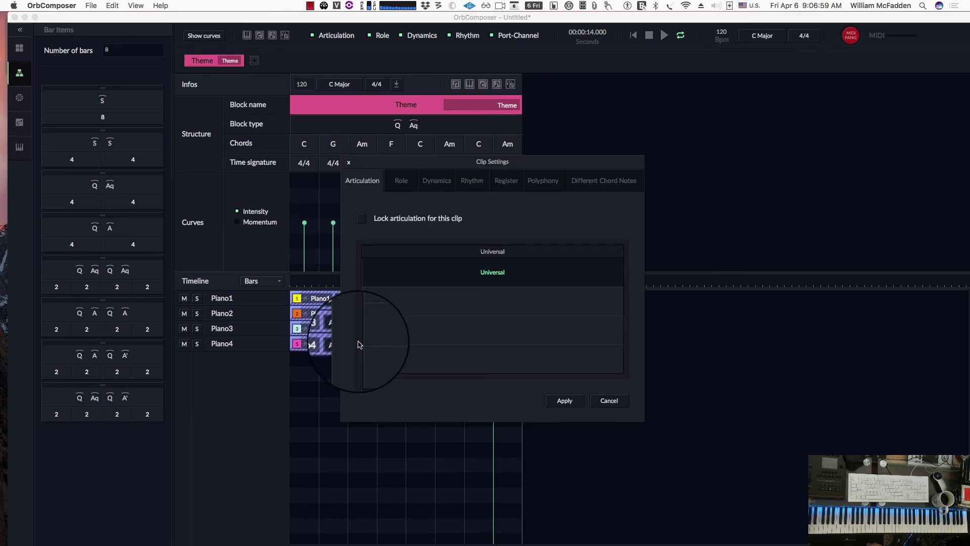
pyautogui.click(460, 185)
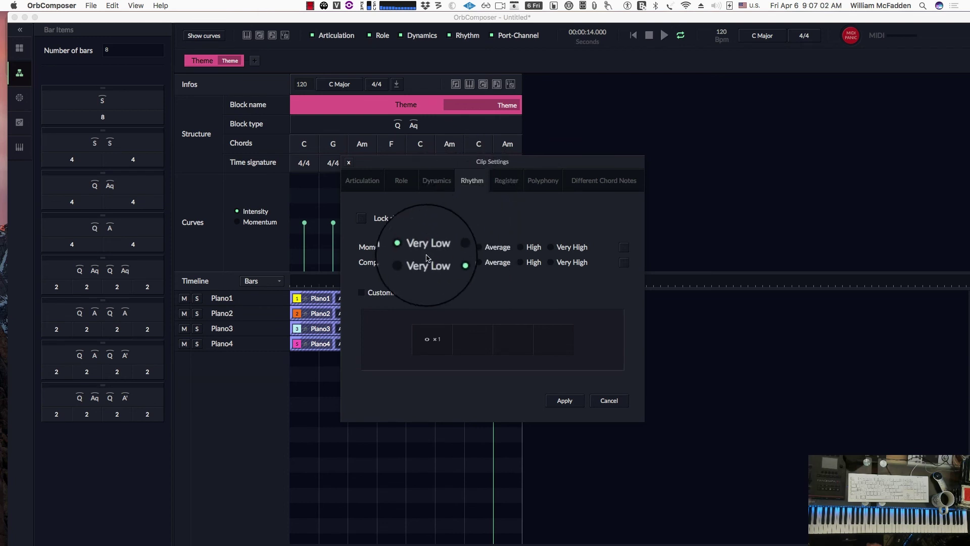
pyautogui.click(452, 246)
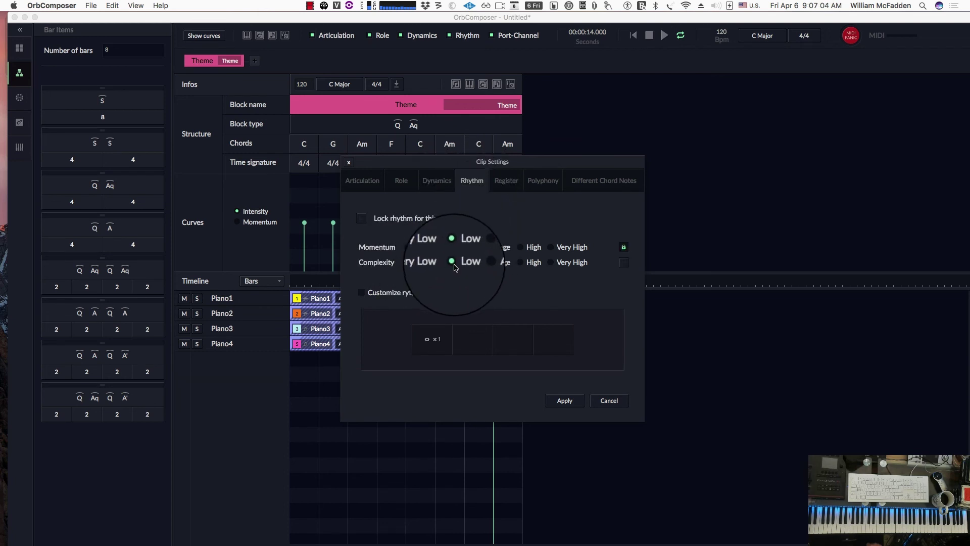
pyautogui.click(560, 402)
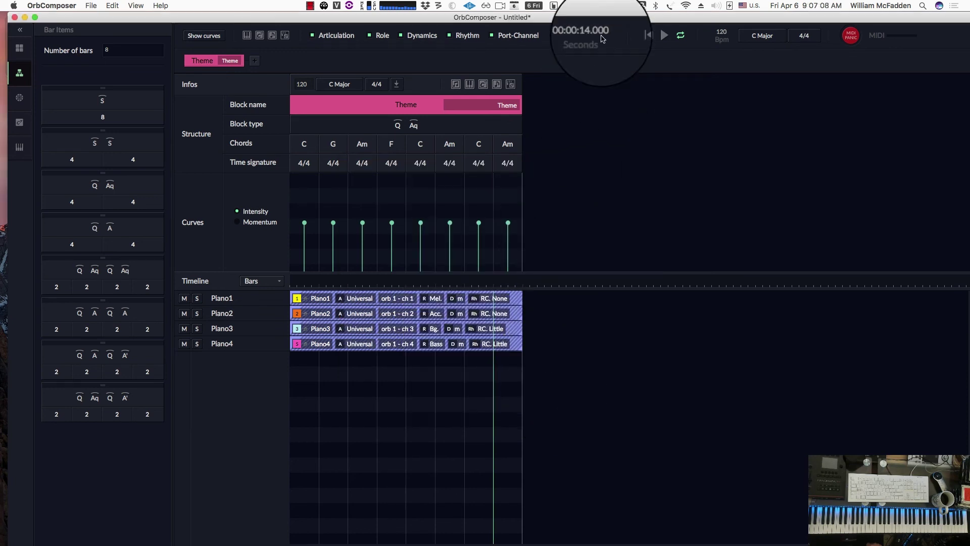
pyautogui.click(653, 37)
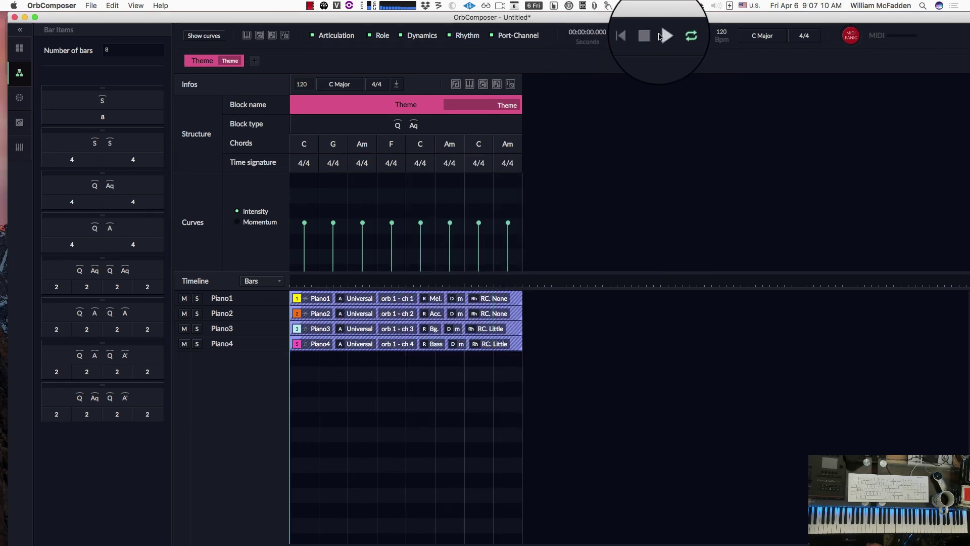
pyautogui.click(664, 36)
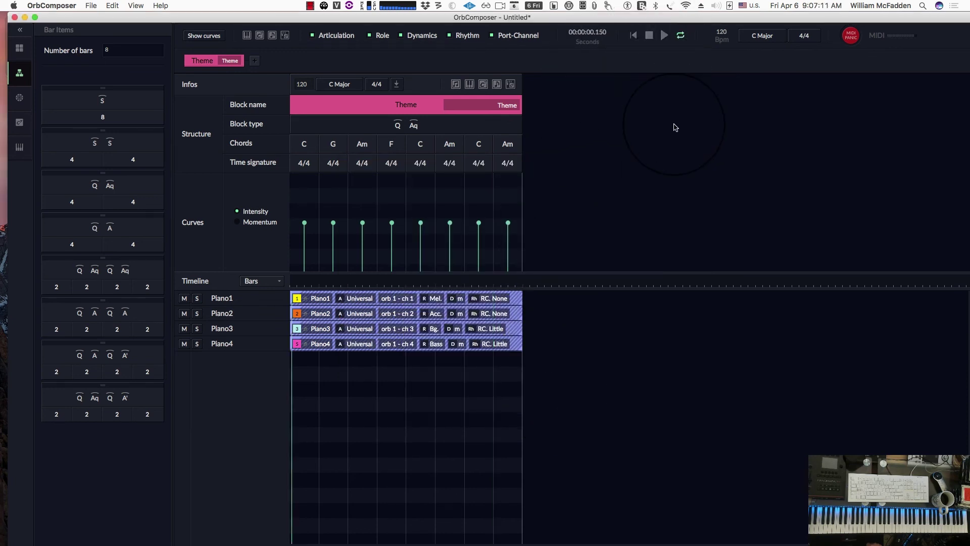
# Toggle solo on the Piano4 track while the theme plays to check its bass part, and stop playback
pyautogui.click(197, 344)
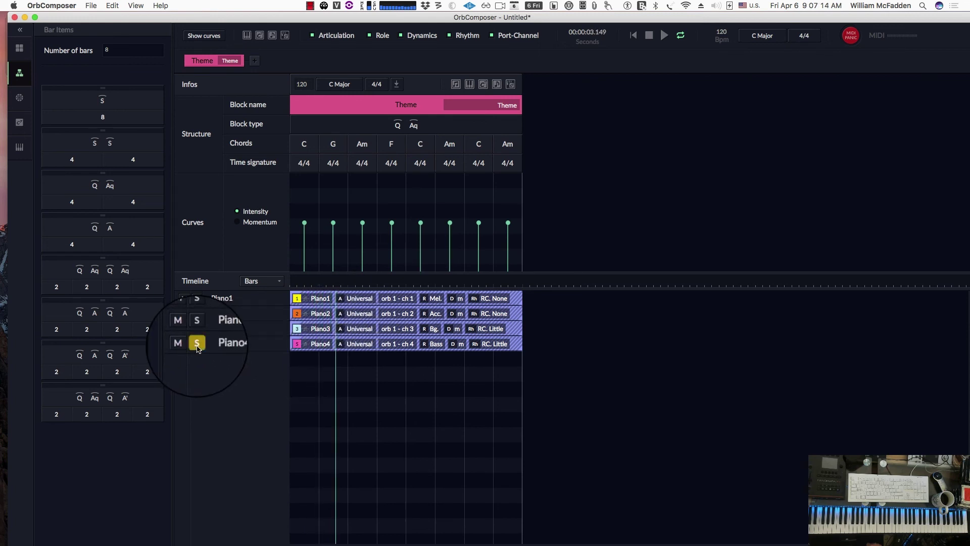
pyautogui.click(649, 35)
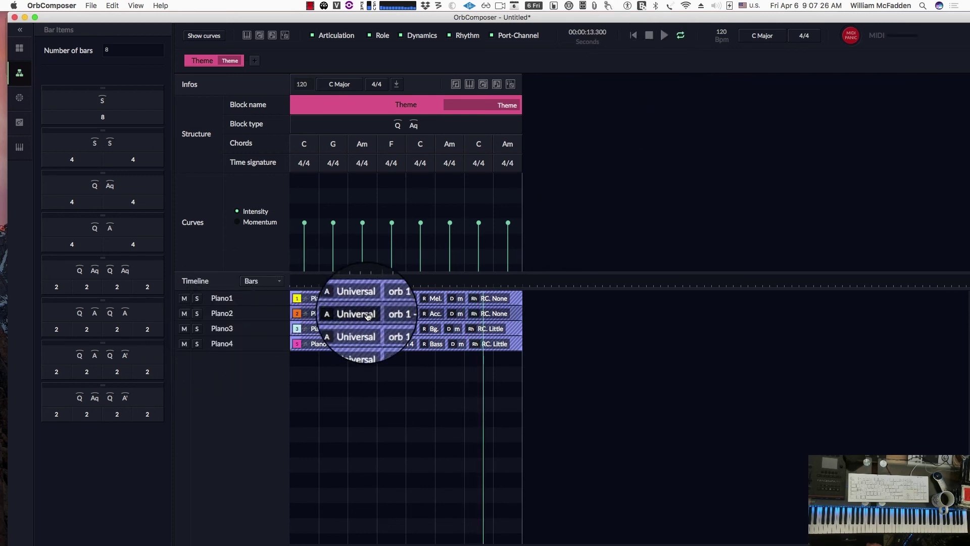
# Set the Piano1 melody clip's dynamics to a straight f and apply the clip settings
pyautogui.click(356, 299)
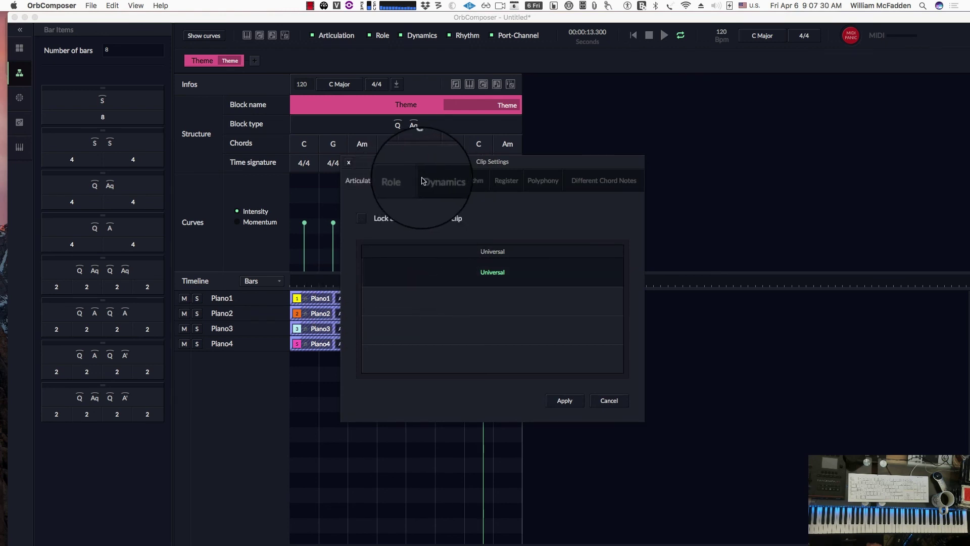
pyautogui.click(439, 181)
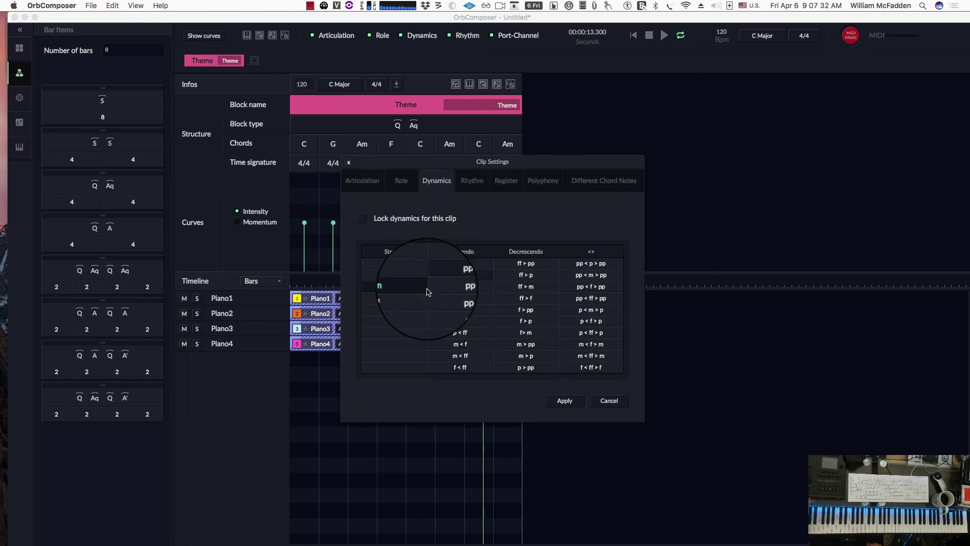
pyautogui.click(394, 299)
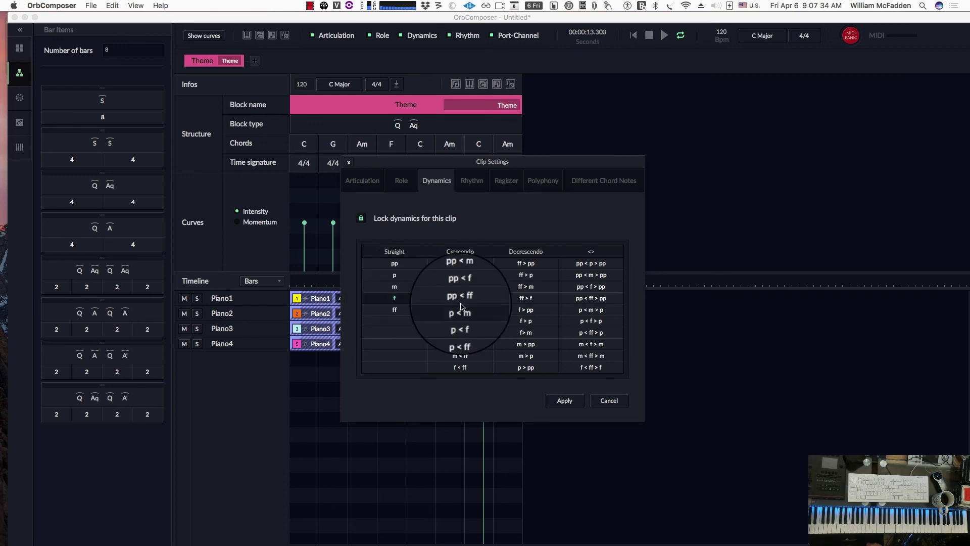
pyautogui.click(563, 400)
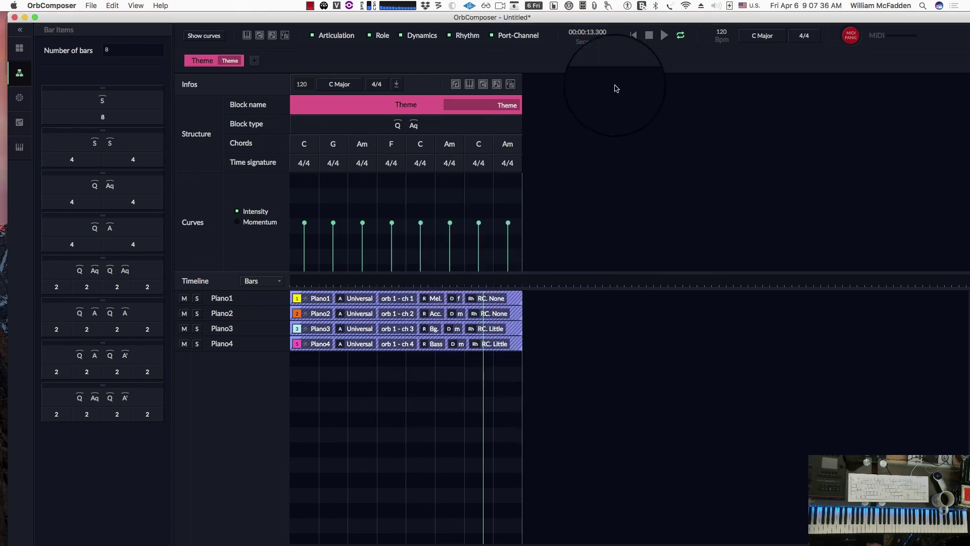
# Play the theme from the start with all four tracks to hear the melody's new dynamics, and stop playback
pyautogui.click(646, 36)
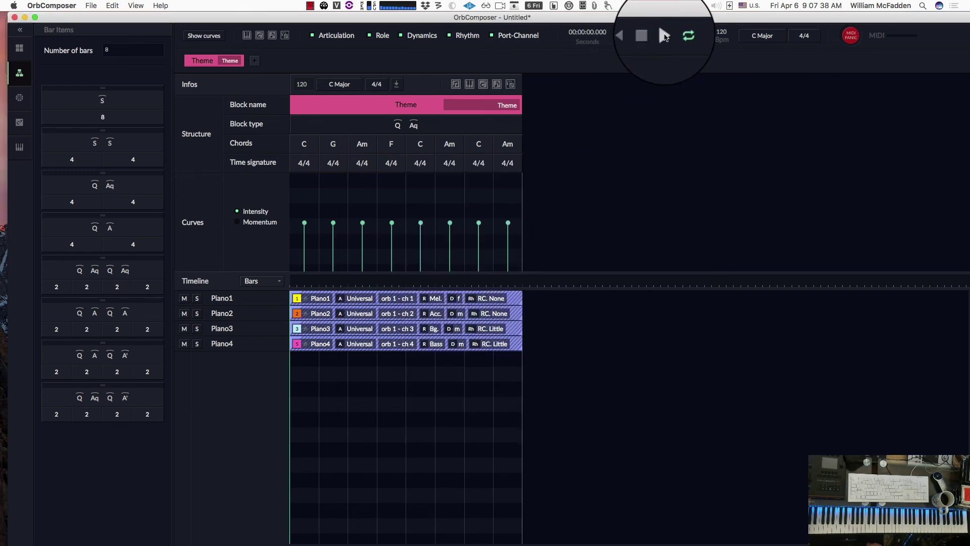
pyautogui.click(664, 36)
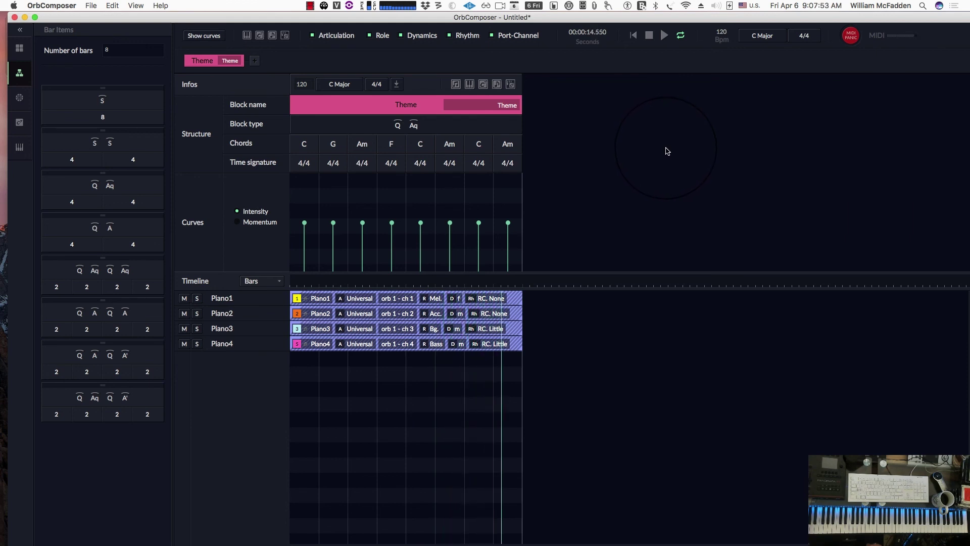
pyautogui.click(649, 35)
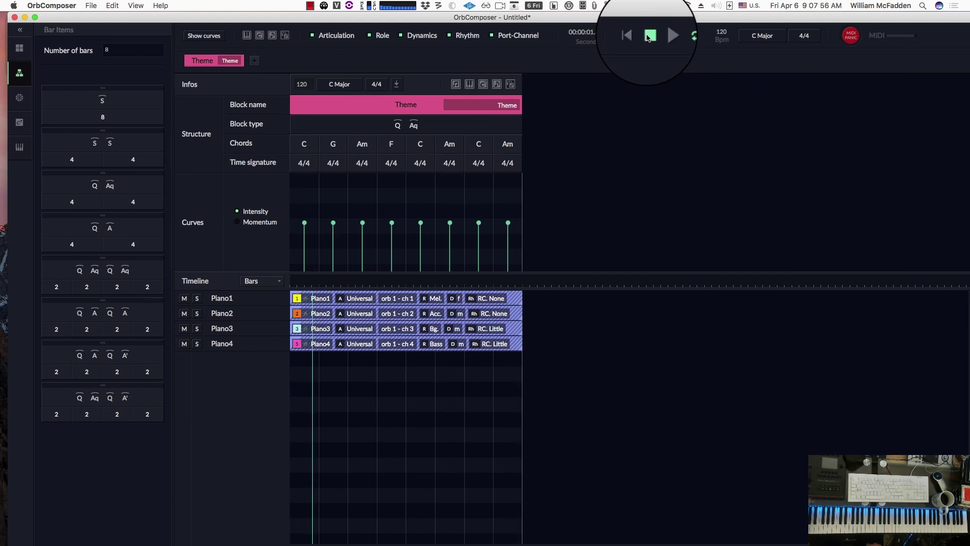